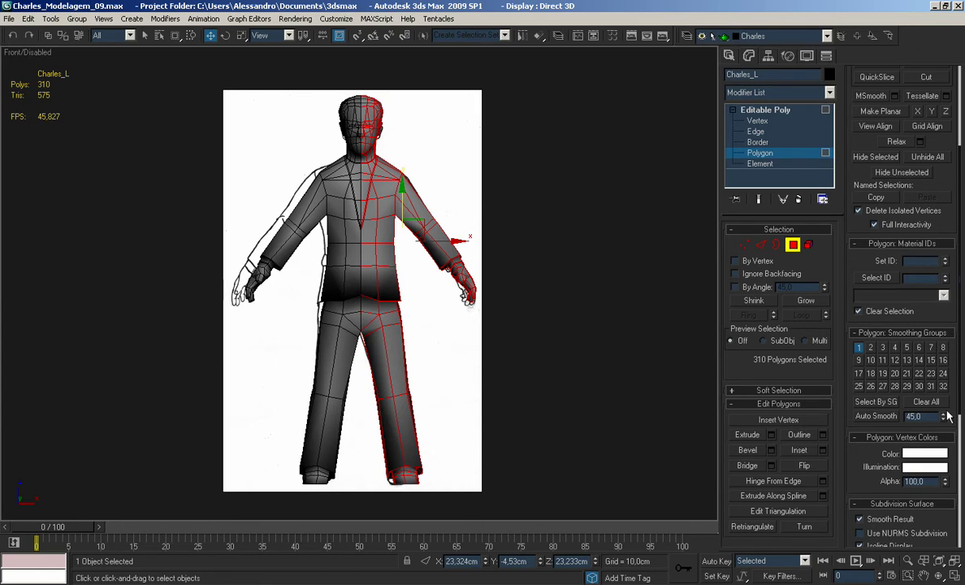
Clear every smoothing group from the selected half-model polygons, deselect them and turn off the edge display
{"action": "left_click", "coordinate": [935, 403]}
{"action": "left_click", "coordinate": [607, 208]}
{"action": "key", "text": "F4"}
{"action": "mouse_move", "coordinate": [533, 245]}
{"action": "middle_mouse_down"}
{"action": "mouse_move", "coordinate": [566, 258]}
{"action": "mouse_move", "coordinate": [491, 247]}
{"action": "mouse_move", "coordinate": [517, 249]}
{"action": "middle_mouse_up"}
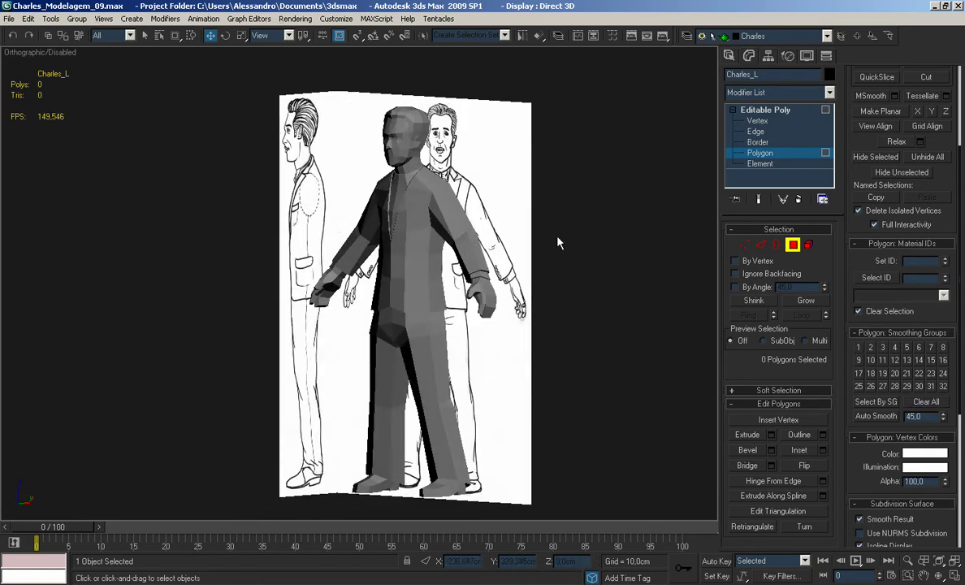
Leave polygon editing and hide the frozen reference image planes behind the character
{"action": "left_click", "coordinate": [767, 154]}
{"action": "left_click", "coordinate": [806, 57]}
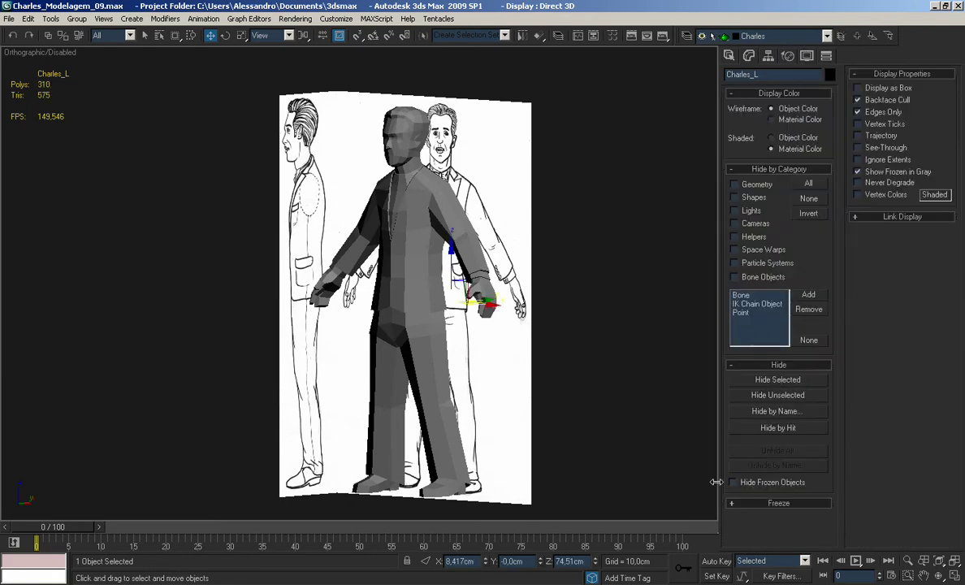
{"action": "left_click", "coordinate": [740, 482]}
{"action": "middle_click_drag", "start_coordinate": [436, 201], "coordinate": [464, 185], "text": "alt"}
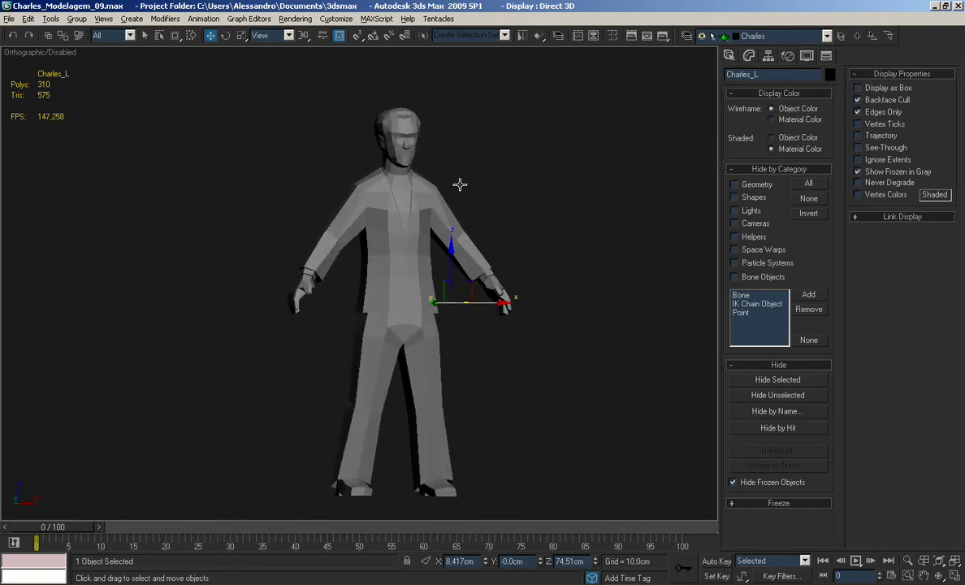
Select all polygons of the half model, assign them to smoothing group 1 and leave polygon editing
{"action": "left_click", "coordinate": [747, 57]}
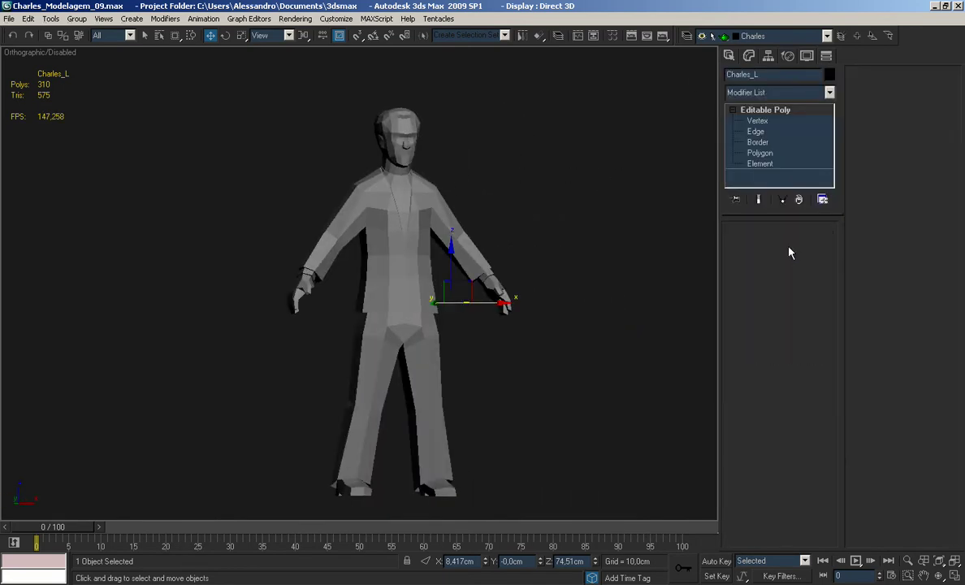
{"action": "key", "text": "4"}
{"action": "key", "text": "ctrl+a"}
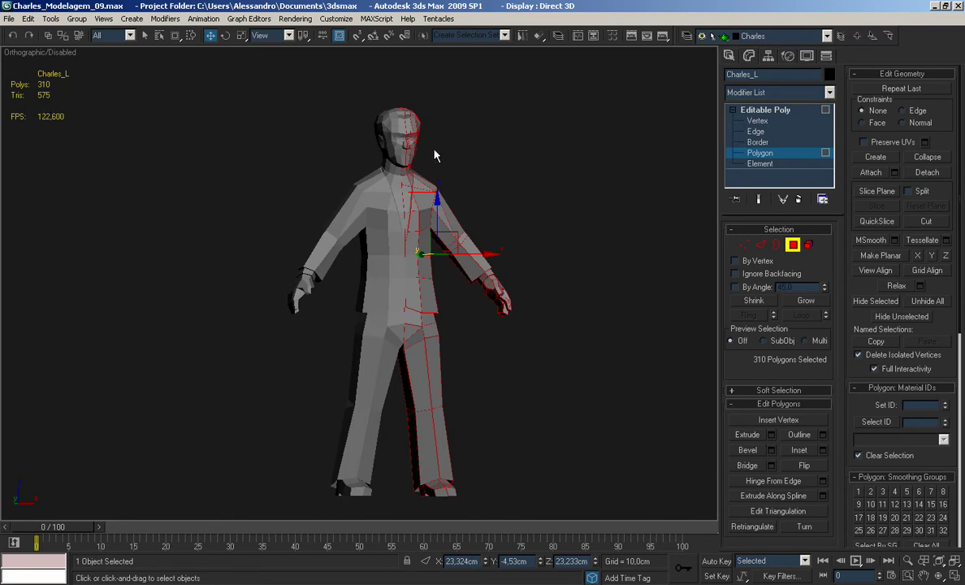
{"action": "middle_click_drag", "start_coordinate": [428, 160], "coordinate": [438, 188], "text": "alt"}
{"action": "left_click_drag", "start_coordinate": [929, 463], "coordinate": [934, 392]}
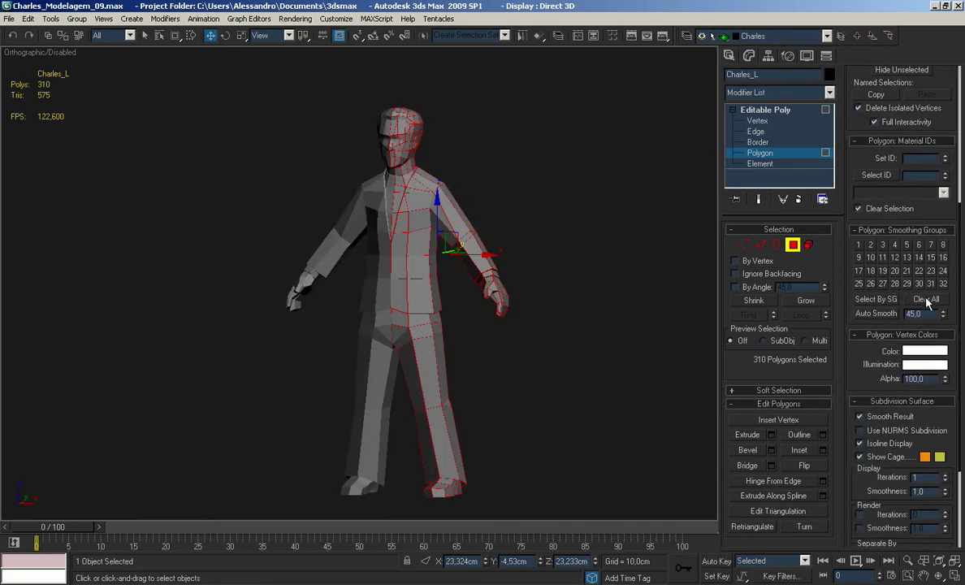
{"action": "left_click", "coordinate": [859, 247]}
{"action": "mouse_move", "coordinate": [439, 167]}
{"action": "middle_mouse_down"}
{"action": "mouse_move", "coordinate": [450, 192]}
{"action": "mouse_move", "coordinate": [502, 206]}
{"action": "mouse_move", "coordinate": [522, 200]}
{"action": "mouse_move", "coordinate": [512, 211]}
{"action": "middle_mouse_up"}
{"action": "left_click", "coordinate": [792, 247]}
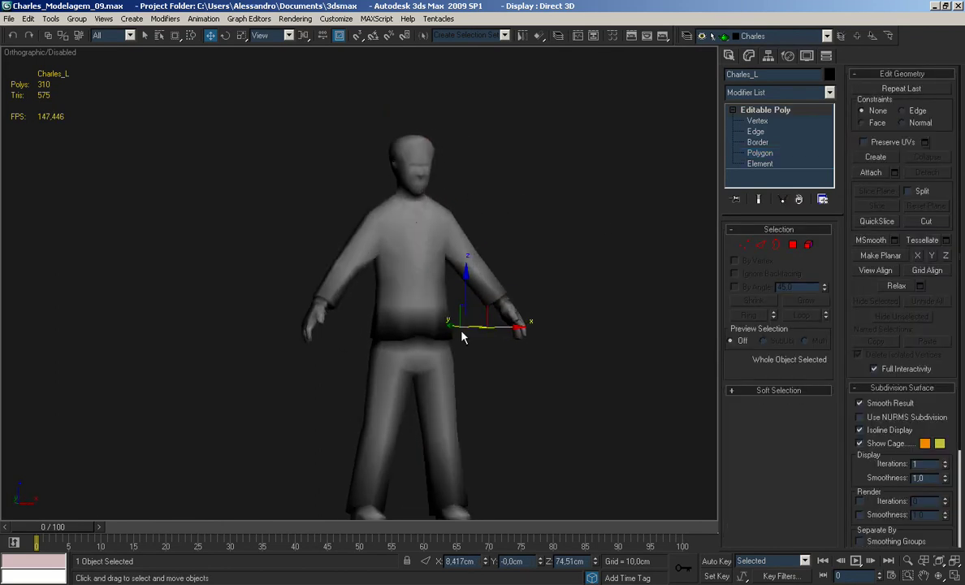
Show the mesh edges, select only the head and neck polygons, and switch them from smoothing group 1 to 2
{"action": "middle_click_drag", "start_coordinate": [438, 156], "coordinate": [430, 213]}
{"action": "scroll", "coordinate": [431, 213], "scroll_direction": "up", "scroll_amount": 5}
{"action": "middle_click_drag", "start_coordinate": [513, 194], "coordinate": [481, 176]}
{"action": "key", "text": "F4"}
{"action": "scroll", "coordinate": [480, 179], "scroll_direction": "up", "scroll_amount": 5}
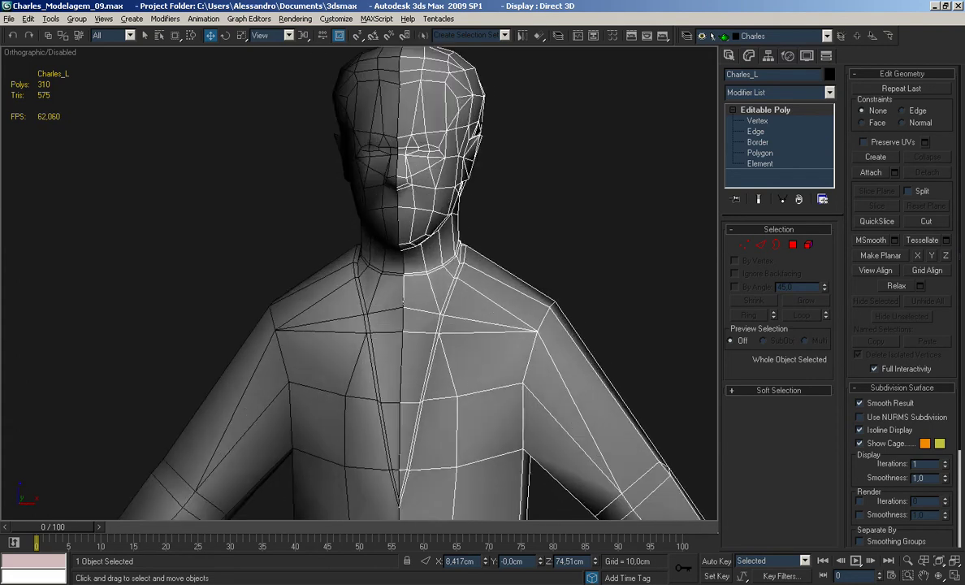
{"action": "left_click", "coordinate": [793, 246]}
{"action": "middle_click_drag", "start_coordinate": [416, 252], "coordinate": [425, 329]}
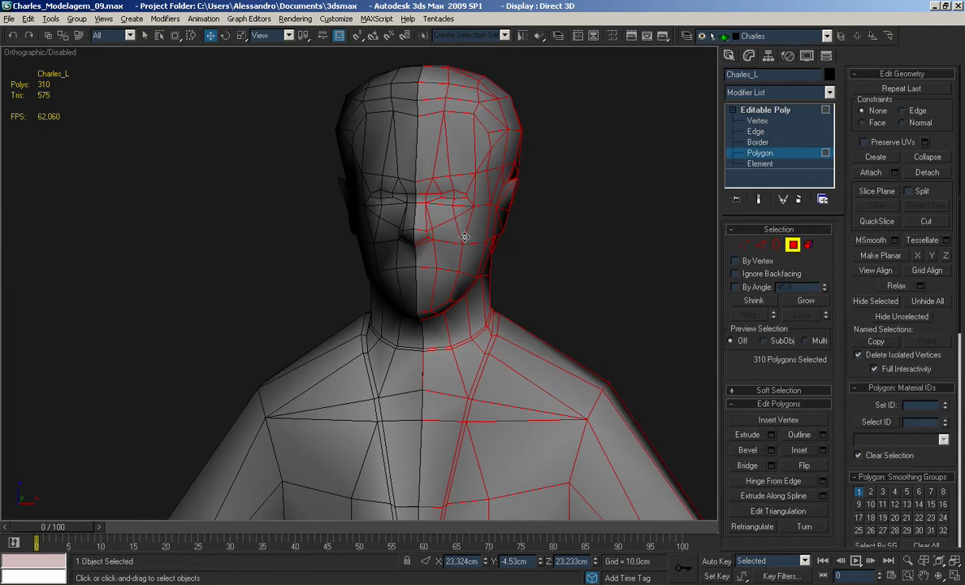
{"action": "scroll", "coordinate": [446, 223], "scroll_direction": "down", "scroll_amount": 4}
{"action": "middle_click_drag", "start_coordinate": [447, 230], "coordinate": [452, 221], "text": "alt"}
{"action": "left_click_drag", "start_coordinate": [558, 300], "coordinate": [563, 305]}
{"action": "middle_click_drag", "start_coordinate": [554, 301], "coordinate": [455, 285], "text": "alt"}
{"action": "scroll", "coordinate": [471, 283], "scroll_direction": "up", "scroll_amount": 4}
{"action": "middle_click_drag", "start_coordinate": [572, 277], "coordinate": [517, 237]}
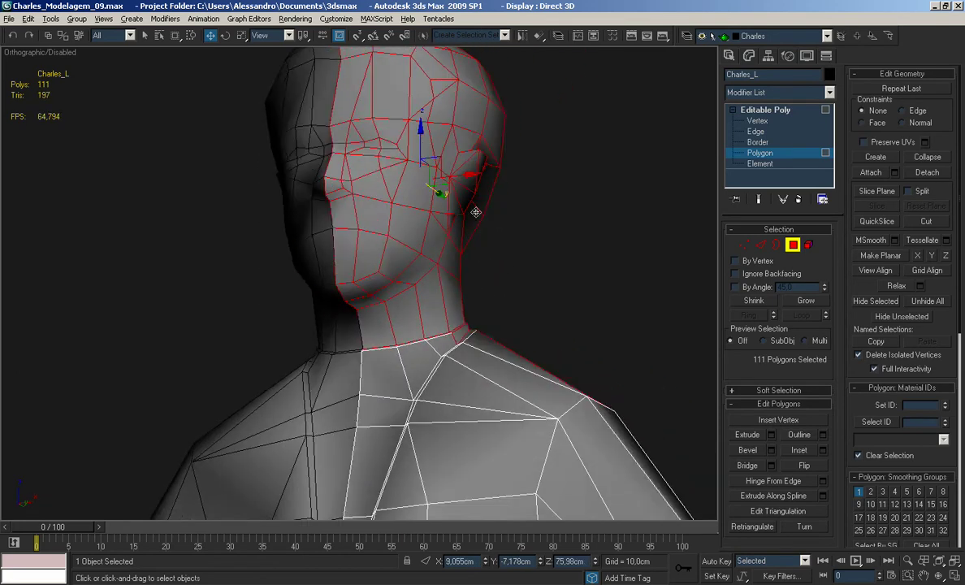
{"action": "scroll", "coordinate": [511, 236], "scroll_direction": "down", "scroll_amount": 4}
{"action": "left_click_drag", "start_coordinate": [598, 300], "coordinate": [598, 301]}
{"action": "middle_click_drag", "start_coordinate": [505, 249], "coordinate": [546, 262], "text": "alt"}
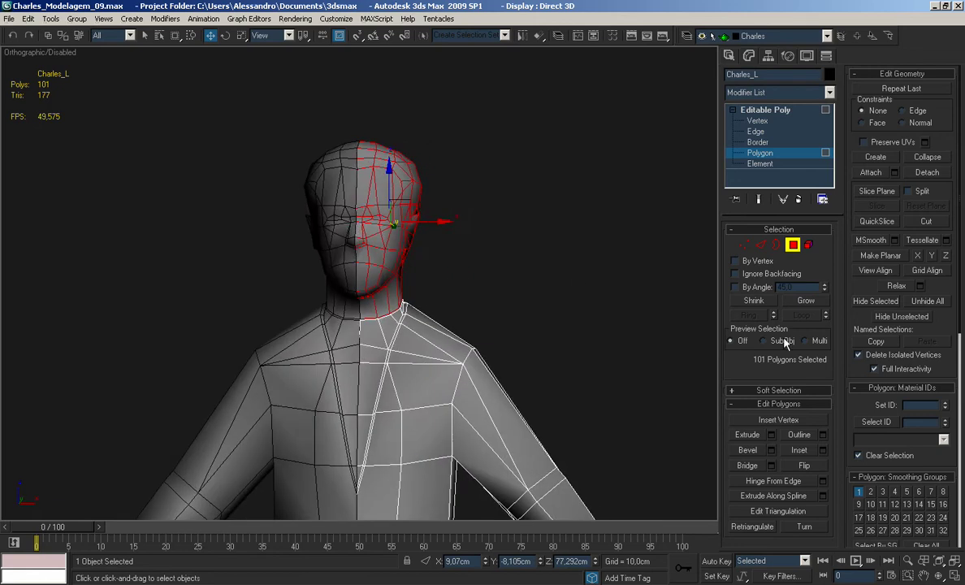
{"action": "left_click", "coordinate": [862, 496]}
{"action": "left_click", "coordinate": [870, 495]}
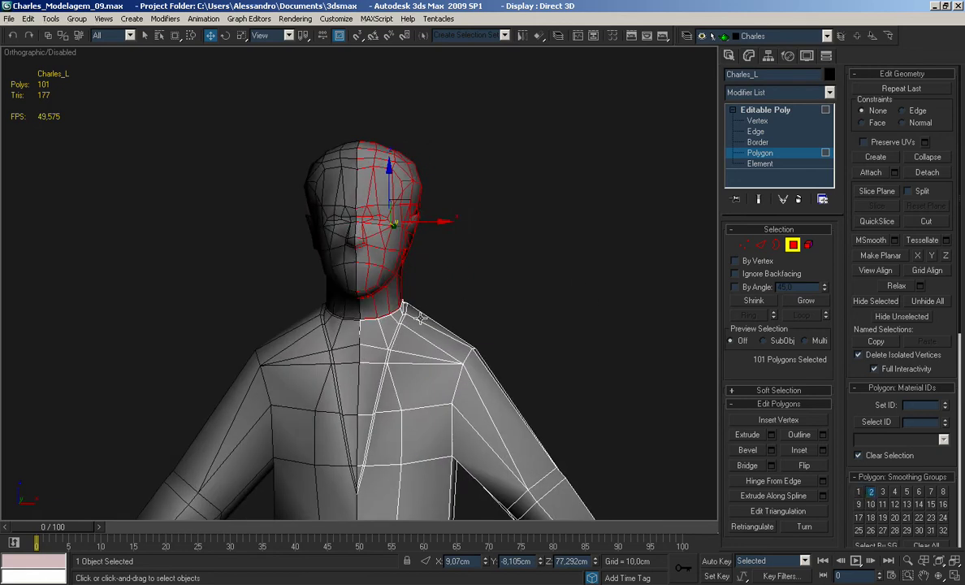
Select the six narrow collar polygons around the base of the neck and remove them from smoothing group 1
{"action": "middle_click_drag", "start_coordinate": [424, 308], "coordinate": [429, 262]}
{"action": "middle_click_drag", "start_coordinate": [429, 261], "coordinate": [426, 240], "text": "alt"}
{"action": "scroll", "coordinate": [425, 238], "scroll_direction": "up", "scroll_amount": 5}
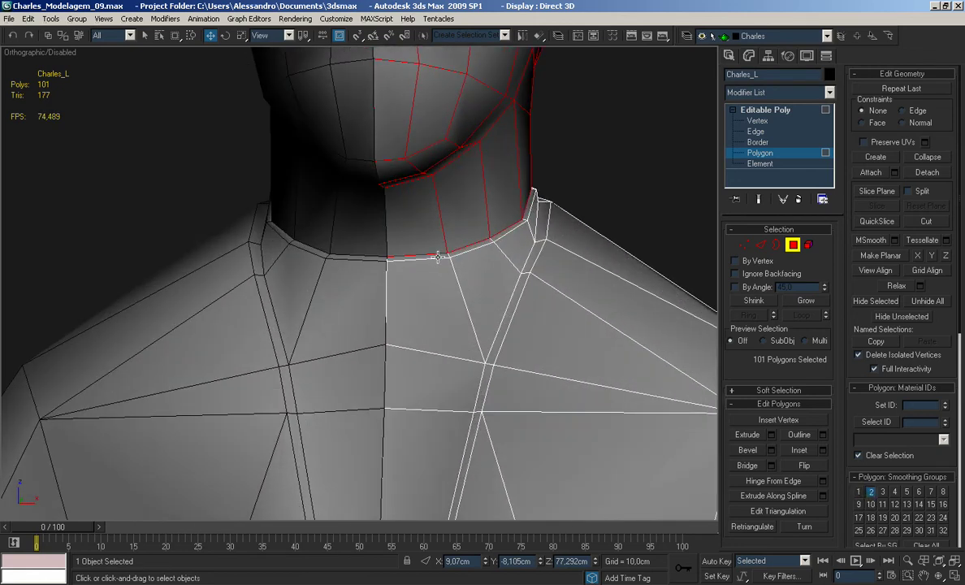
{"action": "left_click", "coordinate": [440, 257]}
{"action": "middle_click_drag", "start_coordinate": [575, 210], "coordinate": [537, 191], "text": "alt"}
{"action": "left_click", "coordinate": [550, 195], "text": "ctrl"}
{"action": "middle_click_drag", "start_coordinate": [569, 191], "coordinate": [399, 271]}
{"action": "middle_click_drag", "start_coordinate": [447, 250], "coordinate": [427, 249], "text": "alt"}
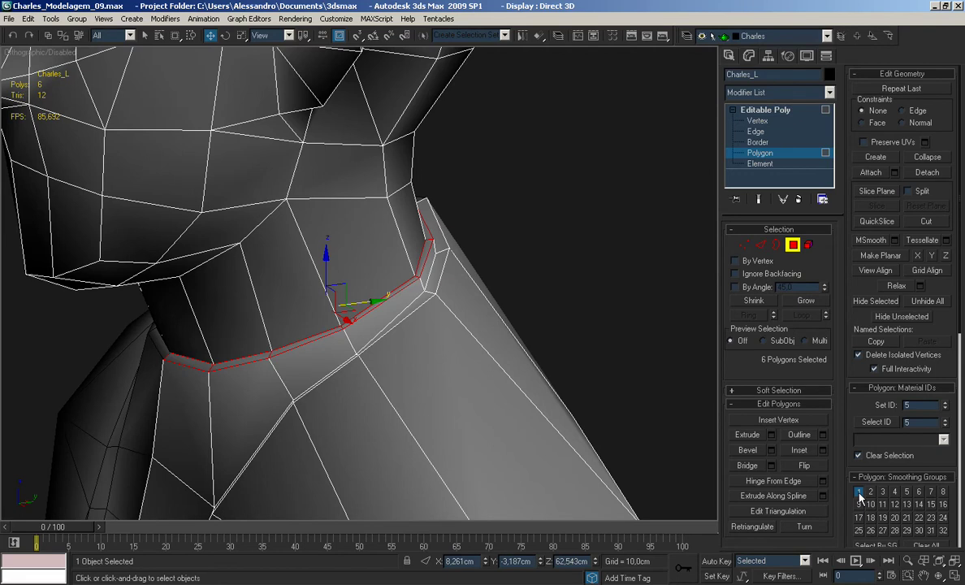
{"action": "scroll", "coordinate": [375, 270], "scroll_direction": "down", "scroll_amount": 3}
{"action": "middle_click_drag", "start_coordinate": [375, 270], "coordinate": [400, 268], "text": "alt"}
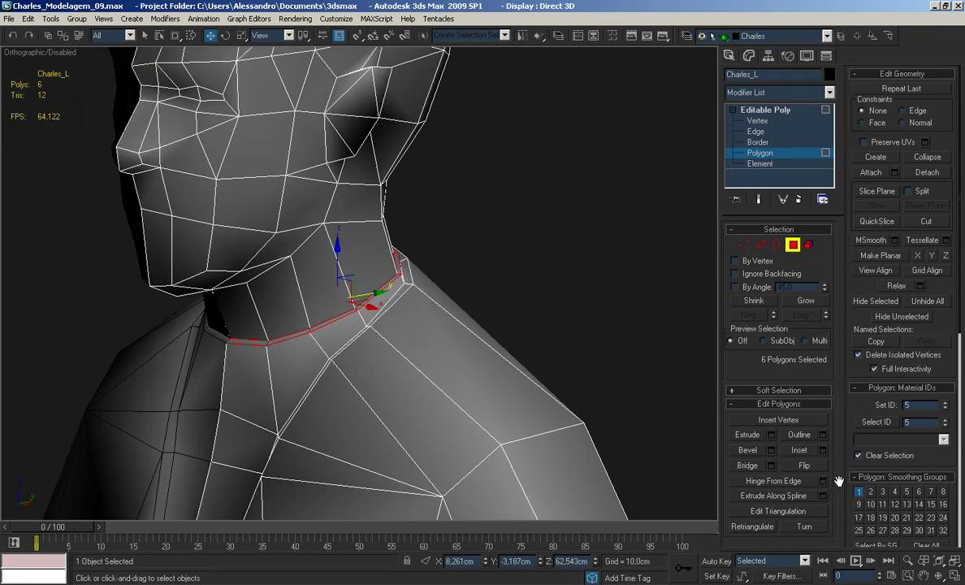
{"action": "left_click", "coordinate": [858, 493]}
Select the thin lapel strip from the back of the neck down to the chest point and remove it from smoothing group 1
{"action": "scroll", "coordinate": [415, 295], "scroll_direction": "down", "scroll_amount": 3}
{"action": "left_click", "coordinate": [393, 280]}
{"action": "scroll", "coordinate": [396, 277], "scroll_direction": "up", "scroll_amount": 3}
{"action": "middle_click_drag", "start_coordinate": [488, 236], "coordinate": [398, 242], "text": "alt"}
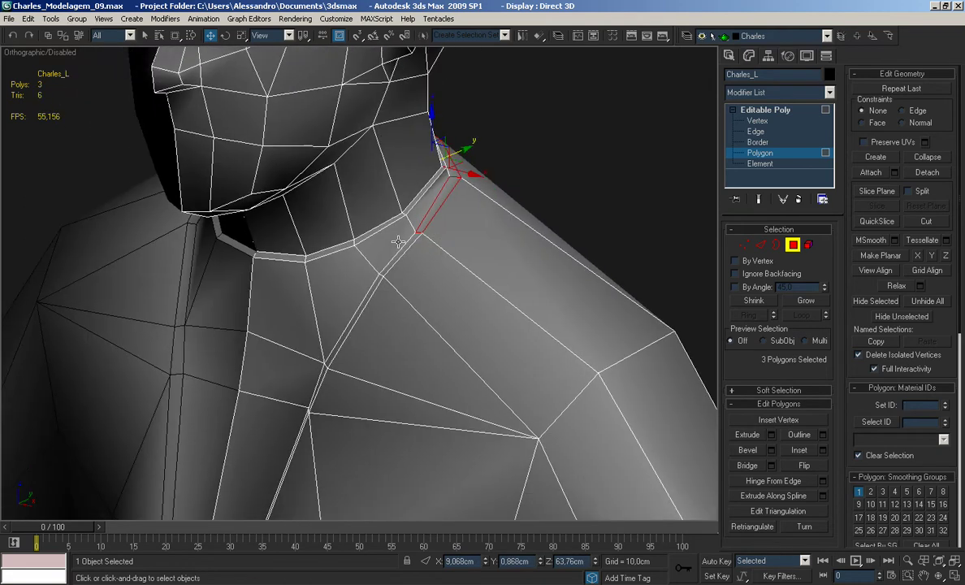
{"action": "left_click", "coordinate": [376, 286], "text": "ctrl"}
{"action": "middle_click_drag", "start_coordinate": [376, 286], "coordinate": [408, 315], "text": "alt"}
{"action": "middle_click_drag", "start_coordinate": [408, 315], "coordinate": [383, 253]}
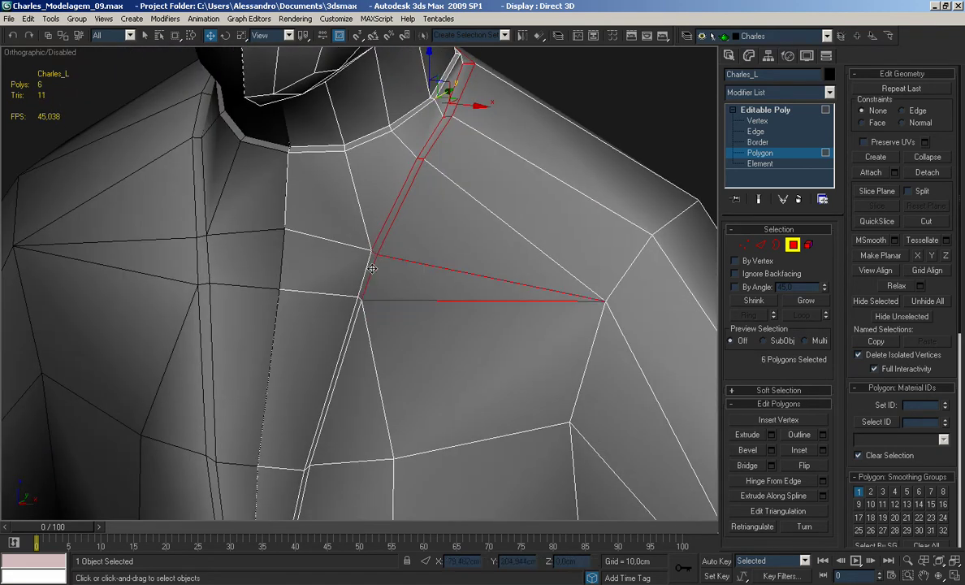
{"action": "left_click", "coordinate": [361, 311], "text": "ctrl"}
{"action": "middle_click_drag", "start_coordinate": [372, 355], "coordinate": [453, 115]}
{"action": "middle_click_drag", "start_coordinate": [368, 254], "coordinate": [397, 242], "text": "alt"}
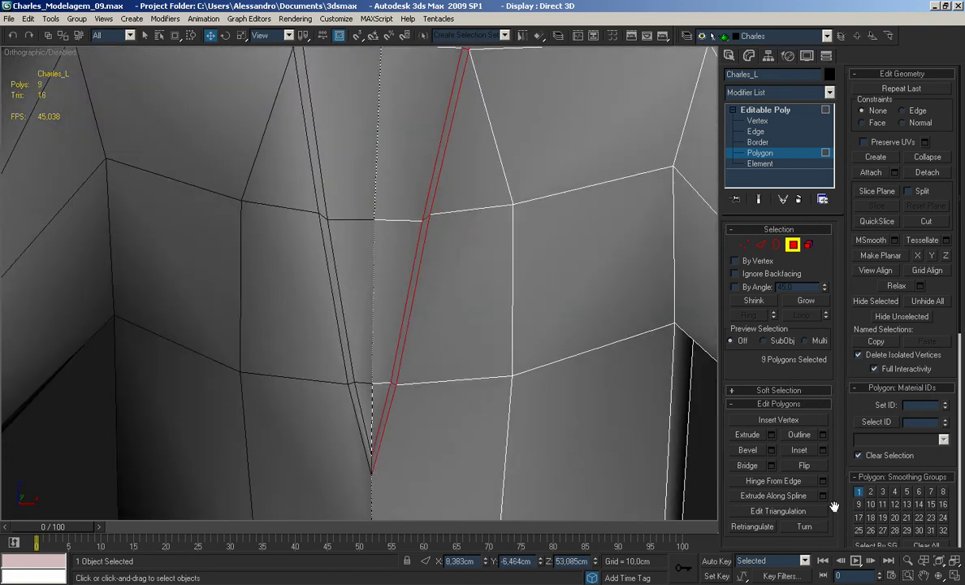
{"action": "left_click", "coordinate": [859, 494]}
Examine the shading of the collar, lapel and head with the edge display turned off
{"action": "scroll", "coordinate": [554, 243], "scroll_direction": "down", "scroll_amount": 8}
{"action": "middle_click_drag", "start_coordinate": [554, 243], "coordinate": [456, 217], "text": "alt"}
{"action": "key", "text": "F4"}
{"action": "middle_click_drag", "start_coordinate": [364, 152], "coordinate": [470, 353]}
{"action": "middle_click_drag", "start_coordinate": [470, 352], "coordinate": [455, 284], "text": "alt"}
{"action": "middle_click_drag", "start_coordinate": [366, 244], "coordinate": [561, 362]}
{"action": "scroll", "coordinate": [435, 347], "scroll_direction": "up", "scroll_amount": 5}
{"action": "middle_click_drag", "start_coordinate": [597, 326], "coordinate": [411, 294]}
{"action": "scroll", "coordinate": [545, 310], "scroll_direction": "up", "scroll_amount": 5}
{"action": "middle_click_drag", "start_coordinate": [410, 294], "coordinate": [402, 335], "text": "alt"}
Show the edges again and turn the hidden diagonal of the polygon bordering the top front of the ear
{"action": "key", "text": "F4"}
{"action": "scroll", "coordinate": [371, 294], "scroll_direction": "up", "scroll_amount": 4}
{"action": "key", "text": "1"}
{"action": "key", "text": "2"}
{"action": "key", "text": "2"}
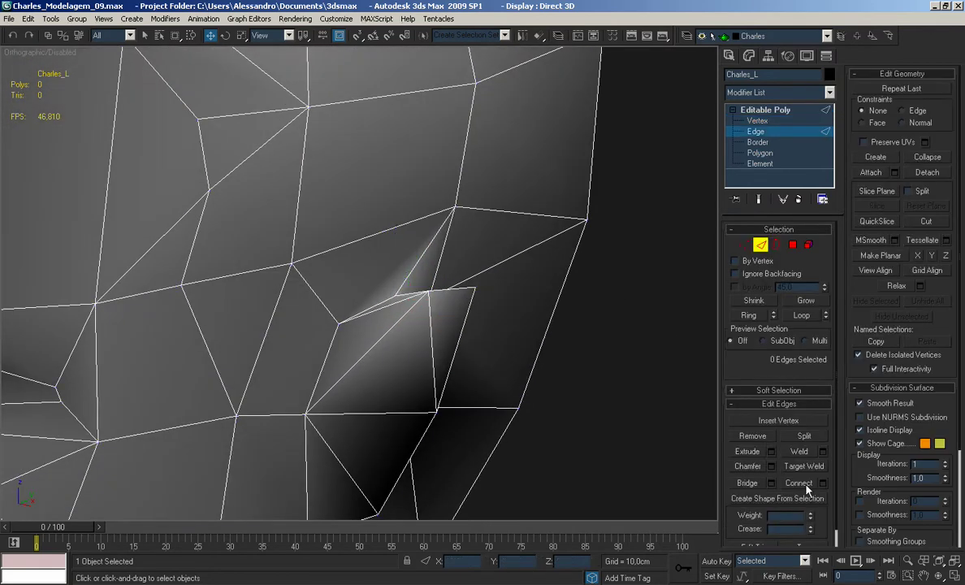
{"action": "key", "text": "1"}
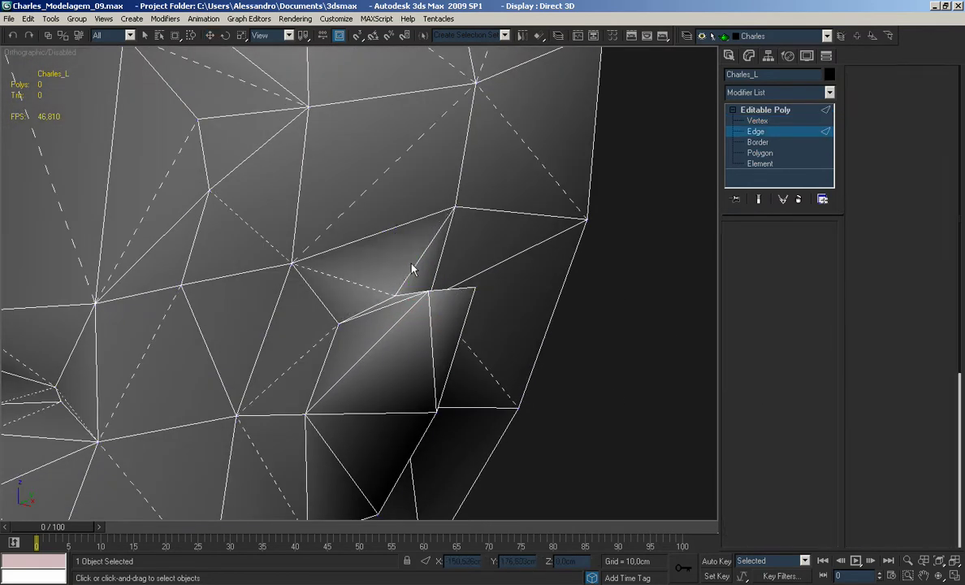
Select the six polygons closing the end of the jacket sleeve and switch them from smoothing group 1 to 2
{"action": "scroll", "coordinate": [414, 267], "scroll_direction": "down", "scroll_amount": 8}
{"action": "middle_click_drag", "start_coordinate": [442, 266], "coordinate": [408, 229], "text": "alt"}
{"action": "scroll", "coordinate": [409, 229], "scroll_direction": "up", "scroll_amount": 4}
{"action": "left_click", "coordinate": [797, 245]}
{"action": "middle_click_drag", "start_coordinate": [455, 333], "coordinate": [433, 194]}
{"action": "scroll", "coordinate": [479, 312], "scroll_direction": "down", "scroll_amount": 6}
{"action": "mouse_move", "coordinate": [485, 321]}
{"action": "middle_mouse_down", "text": "alt"}
{"action": "mouse_move", "coordinate": [490, 341]}
{"action": "mouse_move", "coordinate": [438, 208]}
{"action": "middle_mouse_up", "text": "alt"}
{"action": "scroll", "coordinate": [490, 342], "scroll_direction": "up", "scroll_amount": 3}
{"action": "scroll", "coordinate": [440, 210], "scroll_direction": "up", "scroll_amount": 4}
{"action": "mouse_move", "coordinate": [500, 306]}
{"action": "middle_mouse_down"}
{"action": "mouse_move", "coordinate": [451, 225]}
{"action": "mouse_move", "coordinate": [396, 193]}
{"action": "mouse_move", "coordinate": [427, 188]}
{"action": "middle_mouse_up"}
{"action": "key", "text": "F4"}
{"action": "left_click", "coordinate": [393, 155]}
{"action": "left_click", "coordinate": [370, 172], "text": "ctrl"}
{"action": "middle_click_drag", "start_coordinate": [492, 237], "coordinate": [494, 178], "text": "alt"}
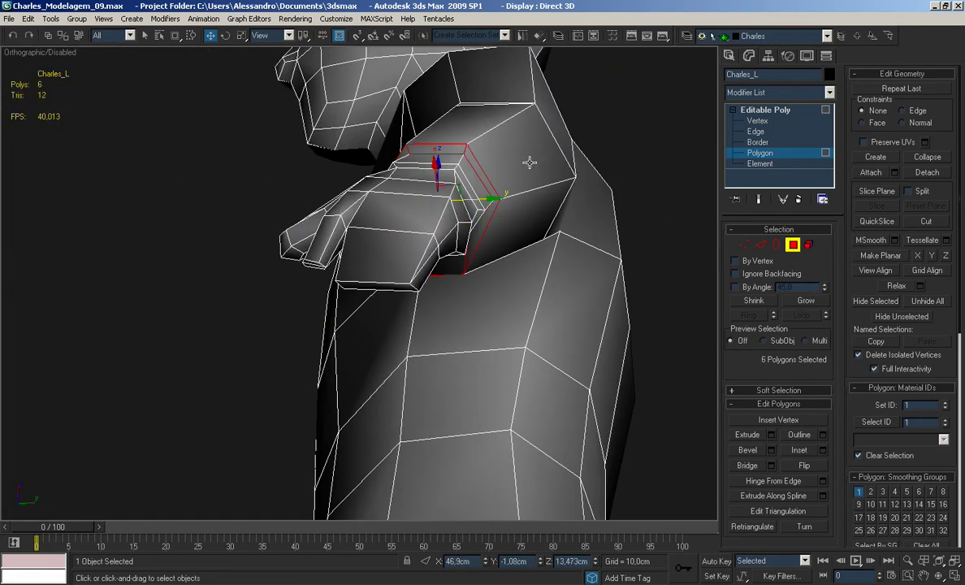
{"action": "left_click", "coordinate": [863, 496]}
{"action": "left_click", "coordinate": [872, 495]}
Select the six thin strip polygons around the wrist, remove them from smoothing group 1 and deselect them
{"action": "middle_click_drag", "start_coordinate": [603, 267], "coordinate": [527, 284], "text": "alt"}
{"action": "scroll", "coordinate": [491, 289], "scroll_direction": "up", "scroll_amount": 3}
{"action": "left_click", "coordinate": [421, 113]}
{"action": "left_click", "coordinate": [464, 123]}
{"action": "left_click", "coordinate": [485, 124], "text": "ctrl"}
{"action": "middle_click_drag", "start_coordinate": [537, 168], "coordinate": [505, 170], "text": "alt"}
{"action": "left_click", "coordinate": [437, 130], "text": "ctrl"}
{"action": "middle_click_drag", "start_coordinate": [437, 130], "coordinate": [437, 219], "text": "alt"}
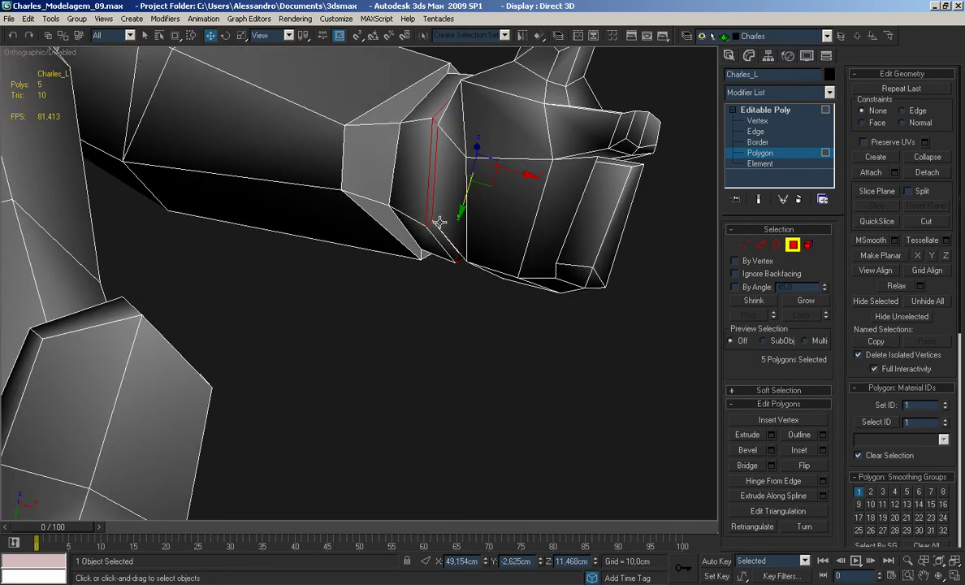
{"action": "left_click", "coordinate": [865, 494]}
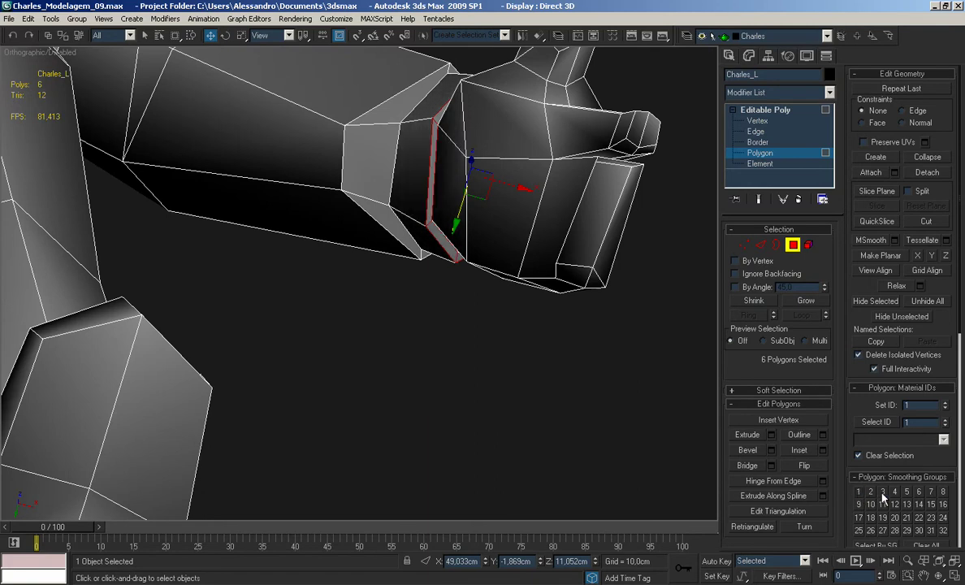
{"action": "left_click", "coordinate": [589, 489]}
Select the strip of polygons under the jacket's bottom hem and remove it from smoothing group 1
{"action": "scroll", "coordinate": [466, 251], "scroll_direction": "down", "scroll_amount": 3}
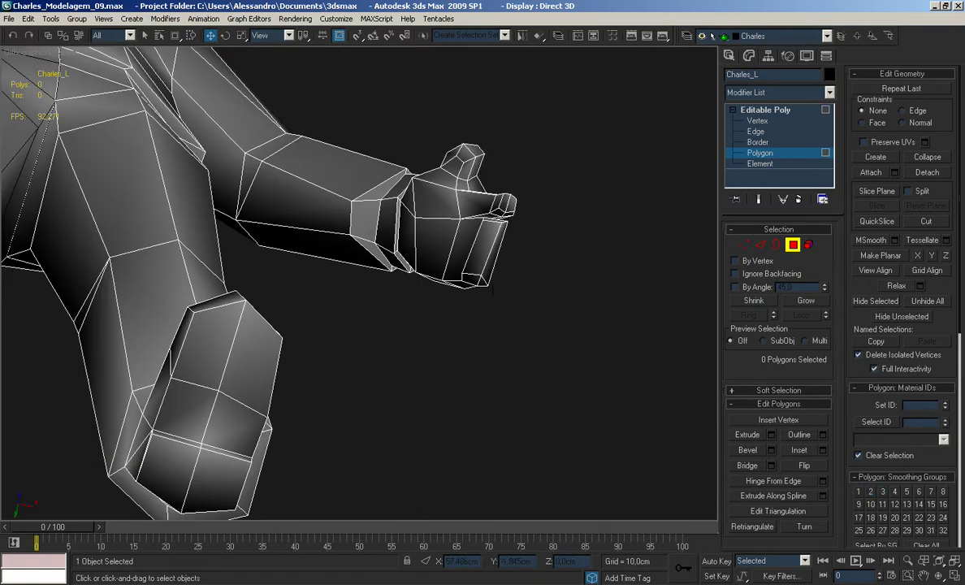
{"action": "key", "text": "F4"}
{"action": "scroll", "coordinate": [420, 233], "scroll_direction": "down", "scroll_amount": 4}
{"action": "middle_click_drag", "start_coordinate": [420, 232], "coordinate": [442, 302], "text": "alt"}
{"action": "scroll", "coordinate": [435, 250], "scroll_direction": "up", "scroll_amount": 3}
{"action": "key", "text": "F4"}
{"action": "scroll", "coordinate": [424, 208], "scroll_direction": "down", "scroll_amount": 2}
{"action": "scroll", "coordinate": [412, 274], "scroll_direction": "up", "scroll_amount": 5}
{"action": "left_click", "coordinate": [510, 322], "text": "ctrl"}
{"action": "middle_click_drag", "start_coordinate": [513, 324], "coordinate": [605, 295], "text": "alt"}
{"action": "middle_click_drag", "start_coordinate": [525, 286], "coordinate": [622, 301], "text": "alt"}
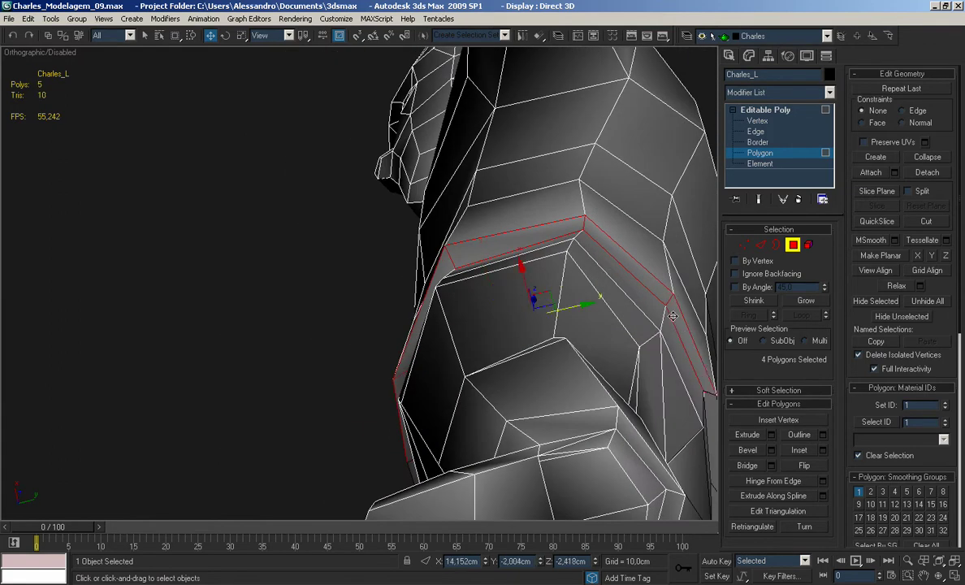
{"action": "left_click", "coordinate": [859, 493]}
Select the six polygons under the trouser hem around the shoe and switch them from smoothing group 1 to 2
{"action": "scroll", "coordinate": [568, 254], "scroll_direction": "down", "scroll_amount": 5}
{"action": "middle_click_drag", "start_coordinate": [569, 254], "coordinate": [446, 114], "text": "alt"}
{"action": "middle_click_drag", "start_coordinate": [419, 260], "coordinate": [445, 224], "text": "alt"}
{"action": "scroll", "coordinate": [487, 252], "scroll_direction": "up", "scroll_amount": 5}
{"action": "middle_click_drag", "start_coordinate": [528, 269], "coordinate": [450, 209]}
{"action": "left_click", "coordinate": [455, 231]}
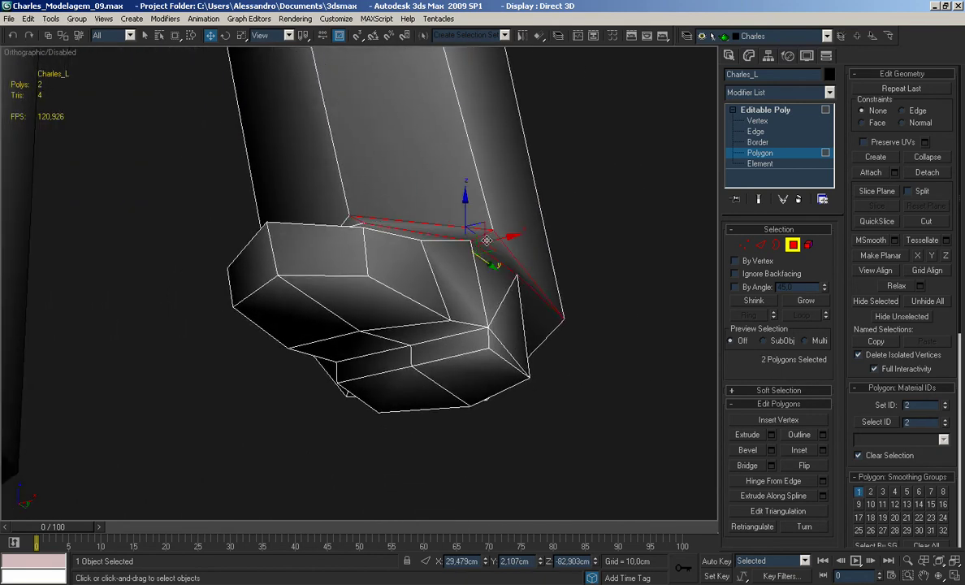
{"action": "left_click", "coordinate": [494, 246], "text": "ctrl"}
{"action": "middle_click_drag", "start_coordinate": [494, 246], "coordinate": [459, 234], "text": "alt"}
{"action": "left_click", "coordinate": [363, 217], "text": "ctrl"}
{"action": "middle_click_drag", "start_coordinate": [362, 216], "coordinate": [313, 226], "text": "alt"}
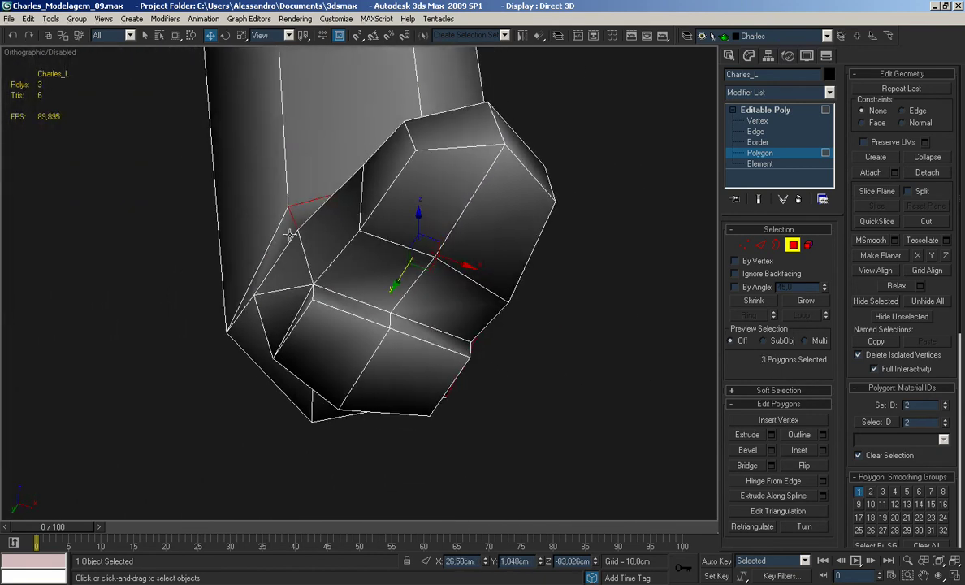
{"action": "middle_click_drag", "start_coordinate": [322, 307], "coordinate": [387, 229], "text": "alt"}
{"action": "left_click", "coordinate": [504, 283], "text": "ctrl"}
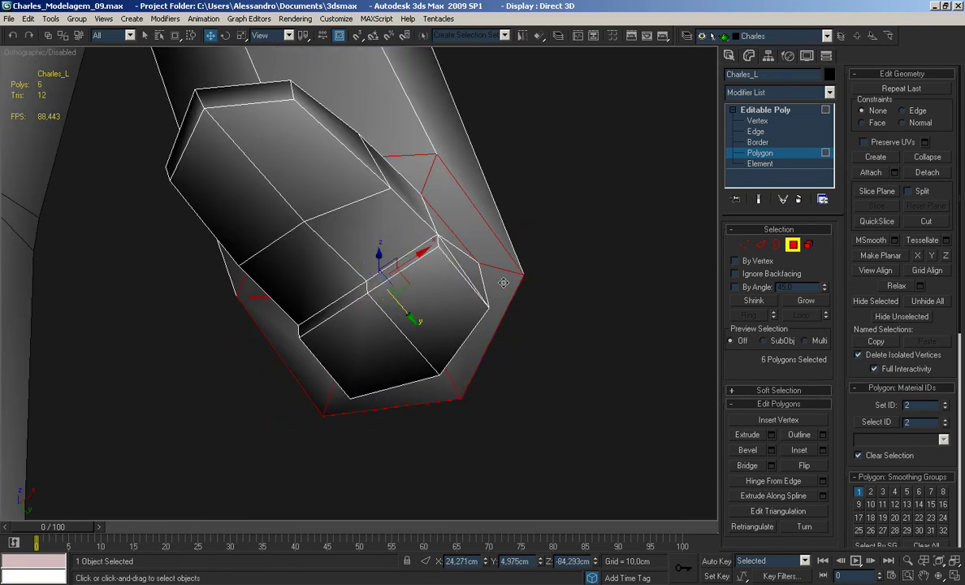
{"action": "left_click", "coordinate": [859, 492]}
{"action": "left_click", "coordinate": [871, 494]}
Select the eight polygons of the shoe sole, heel included, and switch them from smoothing group 1 to 2
{"action": "scroll", "coordinate": [509, 260], "scroll_direction": "down", "scroll_amount": 3}
{"action": "middle_click_drag", "start_coordinate": [509, 260], "coordinate": [458, 252], "text": "alt"}
{"action": "scroll", "coordinate": [470, 305], "scroll_direction": "up", "scroll_amount": 3}
{"action": "left_click", "coordinate": [360, 205]}
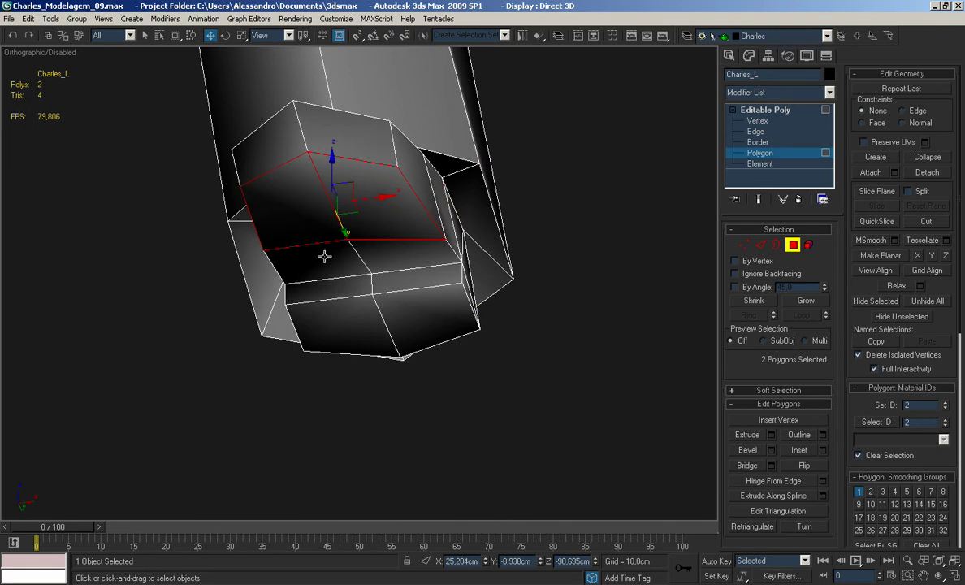
{"action": "left_click", "coordinate": [408, 301], "text": "ctrl"}
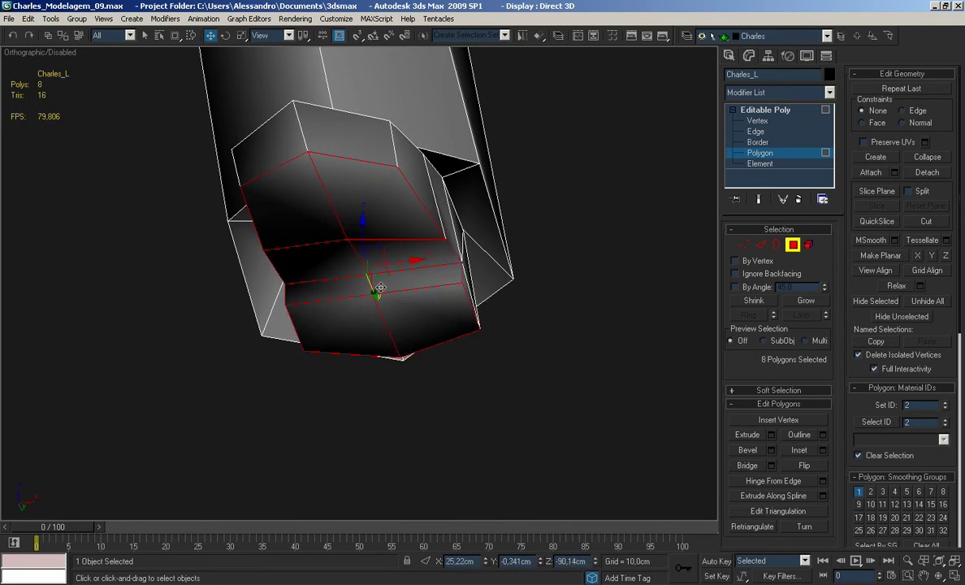
{"action": "left_click", "coordinate": [863, 493]}
{"action": "left_click", "coordinate": [871, 493]}
Switch the two polygons on the front face of the heel from smoothing group 2 to 3 and leave polygon editing
{"action": "left_click", "coordinate": [347, 290]}
{"action": "left_click", "coordinate": [381, 283], "text": "ctrl"}
{"action": "left_click", "coordinate": [872, 492]}
{"action": "left_click", "coordinate": [883, 494]}
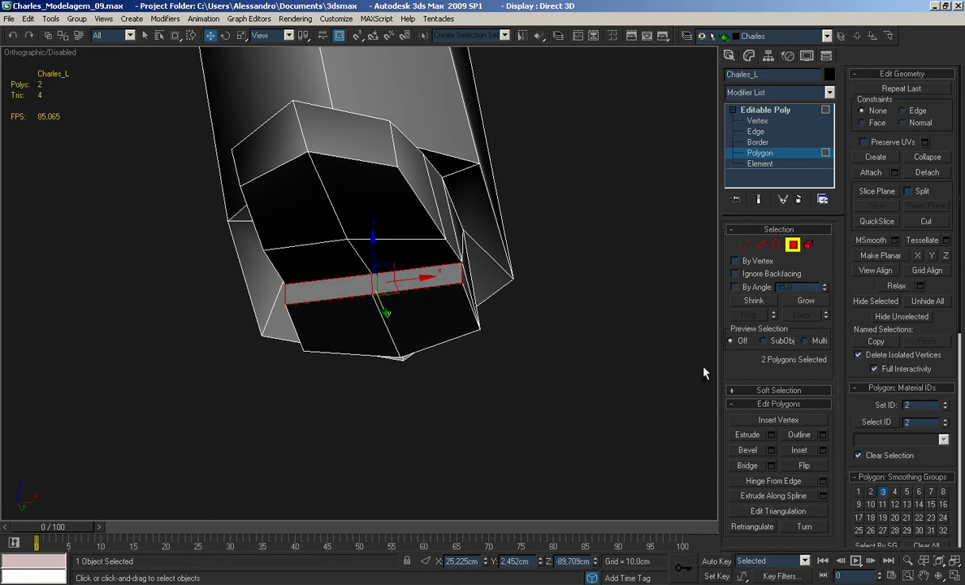
{"action": "scroll", "coordinate": [528, 247], "scroll_direction": "down", "scroll_amount": 3}
{"action": "middle_click_drag", "start_coordinate": [528, 247], "coordinate": [683, 274], "text": "alt"}
{"action": "left_click", "coordinate": [795, 246]}
Examine the smoothing of the whole character from several sides with the edge display turned off
{"action": "middle_click_drag", "start_coordinate": [497, 222], "coordinate": [513, 237]}
{"action": "key", "text": "F4"}
{"action": "scroll", "coordinate": [522, 223], "scroll_direction": "down", "scroll_amount": 8}
{"action": "middle_click_drag", "start_coordinate": [424, 292], "coordinate": [713, 260], "text": "alt"}
{"action": "middle_click_drag", "start_coordinate": [437, 209], "coordinate": [585, 247], "text": "alt"}
{"action": "middle_click_drag", "start_coordinate": [414, 150], "coordinate": [481, 240]}
{"action": "scroll", "coordinate": [360, 403], "scroll_direction": "up", "scroll_amount": 5}
{"action": "middle_click_drag", "start_coordinate": [360, 403], "coordinate": [440, 228]}
With edges shown in the side view, lower the front and side vertices of the trouser hem slightly and raise the rear one
{"action": "key", "text": "r"}
{"action": "key", "text": "z"}
{"action": "middle_click_drag", "start_coordinate": [424, 352], "coordinate": [424, 231]}
{"action": "scroll", "coordinate": [391, 353], "scroll_direction": "up", "scroll_amount": 6}
{"action": "middle_click_drag", "start_coordinate": [528, 495], "coordinate": [447, 258]}
{"action": "middle_click_drag", "start_coordinate": [369, 213], "coordinate": [398, 243]}
{"action": "key", "text": "F4"}
{"action": "scroll", "coordinate": [353, 253], "scroll_direction": "up", "scroll_amount": 2}
{"action": "key", "text": "1"}
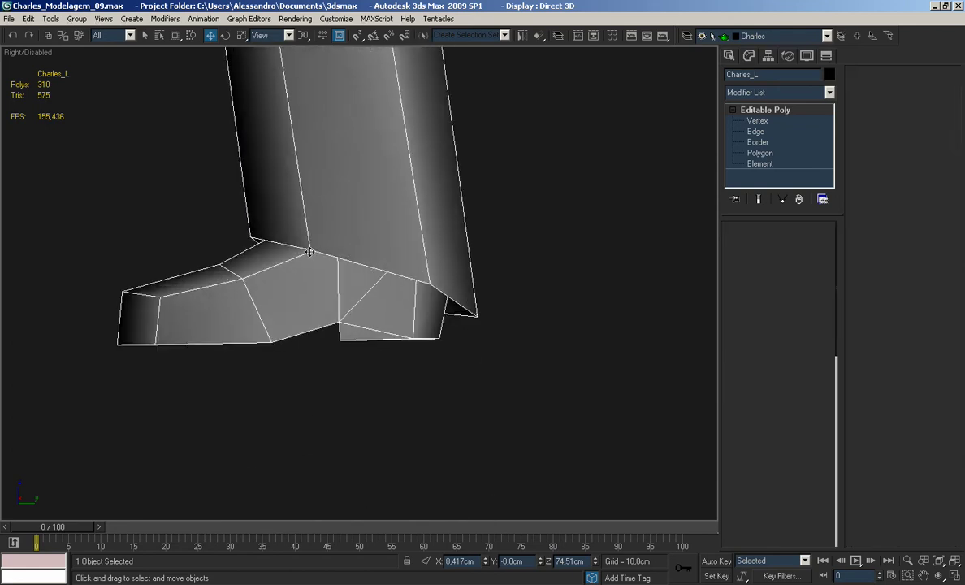
{"action": "left_click_drag", "start_coordinate": [328, 238], "coordinate": [324, 243]}
{"action": "left_click", "coordinate": [253, 238]}
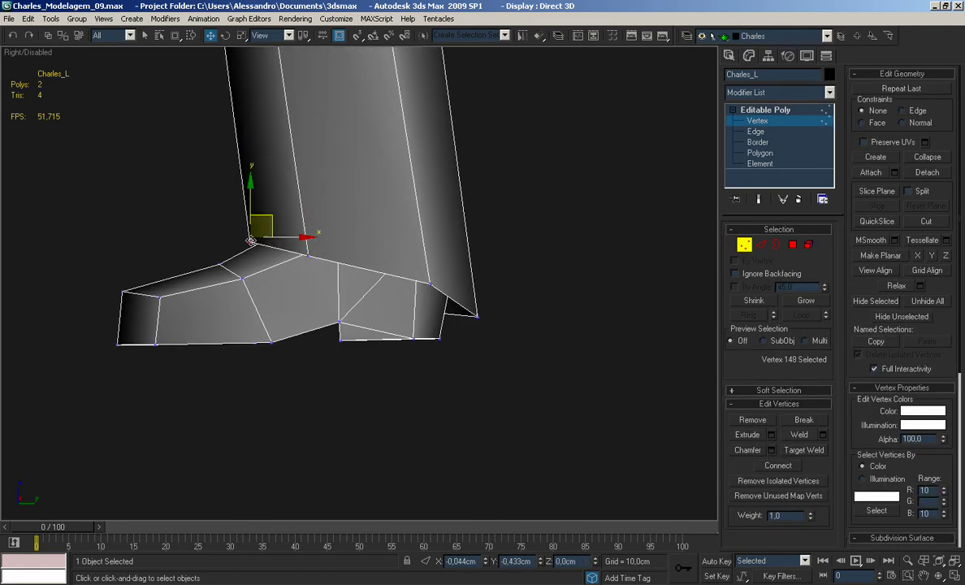
{"action": "left_click", "coordinate": [428, 285]}
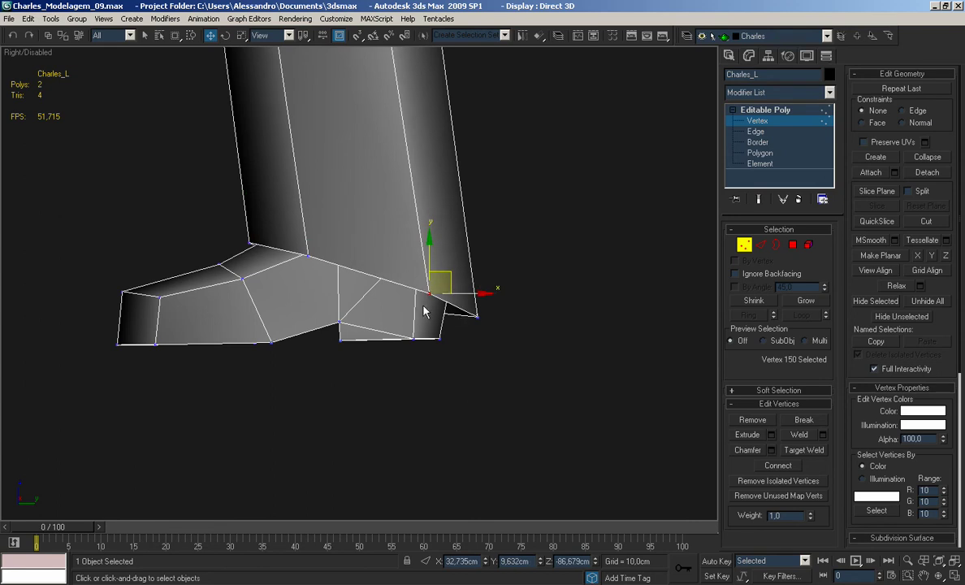
{"action": "left_click_drag", "start_coordinate": [476, 318], "coordinate": [470, 303]}
Fine-tune the front-centre, inner and outer vertices of the trouser hem in the front view
{"action": "middle_click_drag", "start_coordinate": [471, 299], "coordinate": [528, 294], "text": "alt"}
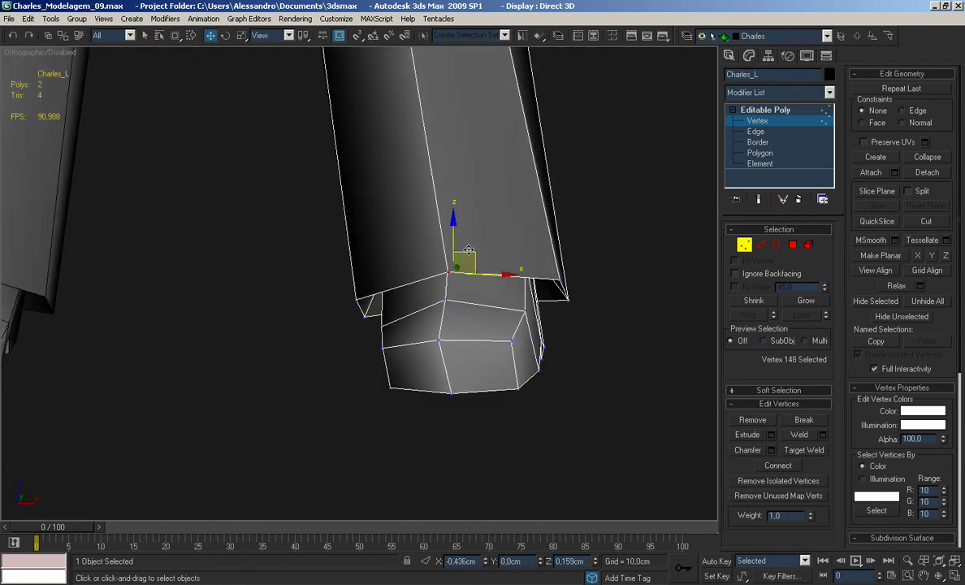
{"action": "scroll", "coordinate": [432, 253], "scroll_direction": "down", "scroll_amount": 4}
{"action": "mouse_move", "coordinate": [426, 252]}
{"action": "middle_mouse_down", "text": "alt"}
{"action": "mouse_move", "coordinate": [441, 243]}
{"action": "mouse_move", "coordinate": [432, 237]}
{"action": "middle_mouse_up", "text": "alt"}
{"action": "key", "text": "f"}
{"action": "key", "text": "z"}
{"action": "scroll", "coordinate": [432, 274], "scroll_direction": "down", "scroll_amount": 8}
{"action": "scroll", "coordinate": [403, 256], "scroll_direction": "up", "scroll_amount": 9}
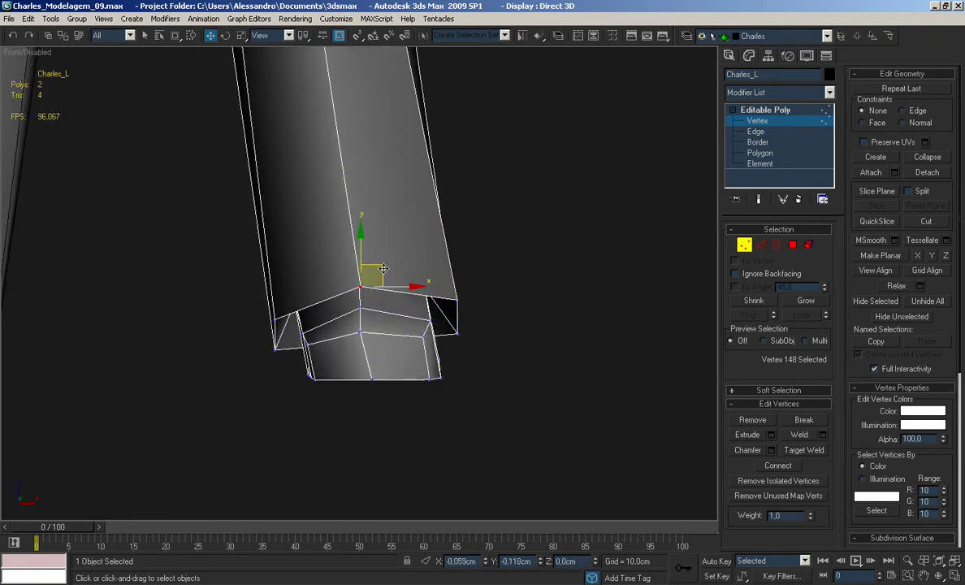
{"action": "left_click", "coordinate": [277, 321]}
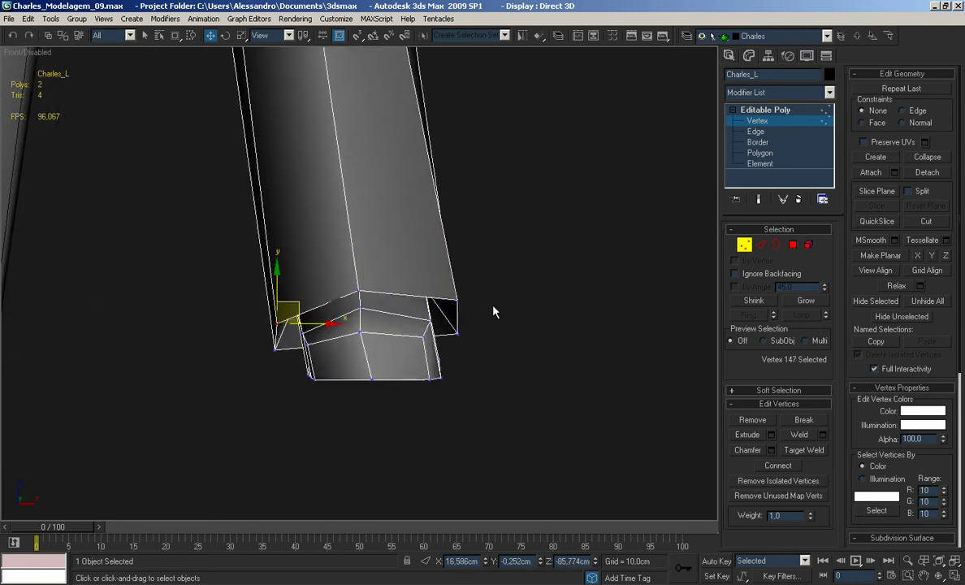
{"action": "left_click", "coordinate": [458, 299]}
Reposition the inner and outer front vertices of the knee, plus the inner-thigh and hip vertices around the crotch
{"action": "scroll", "coordinate": [435, 183], "scroll_direction": "down", "scroll_amount": 4}
{"action": "middle_click_drag", "start_coordinate": [433, 177], "coordinate": [503, 358]}
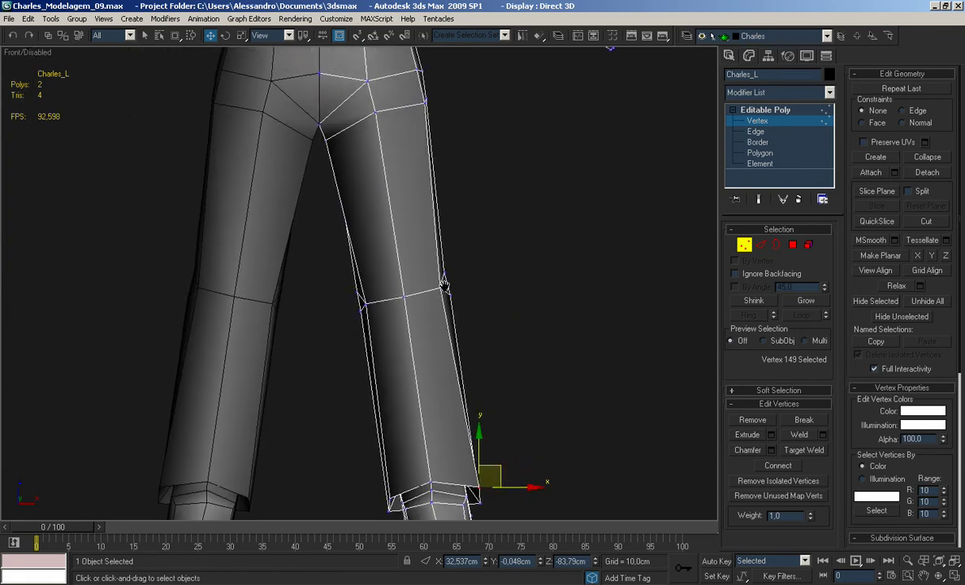
{"action": "scroll", "coordinate": [388, 302], "scroll_direction": "up", "scroll_amount": 4}
{"action": "left_click", "coordinate": [372, 322]}
{"action": "left_click", "coordinate": [524, 291]}
{"action": "scroll", "coordinate": [377, 211], "scroll_direction": "down", "scroll_amount": 5}
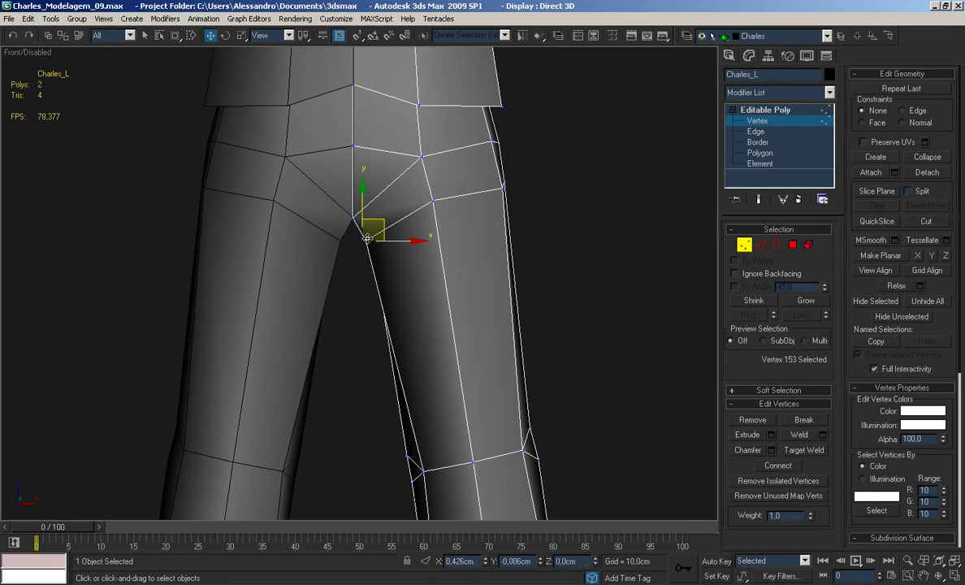
{"action": "middle_click_drag", "start_coordinate": [398, 204], "coordinate": [404, 278]}
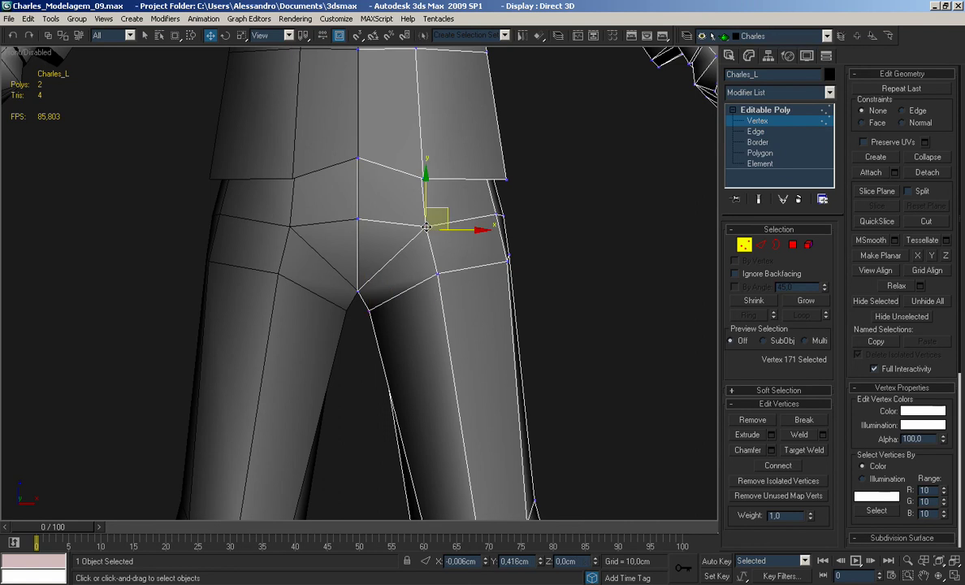
Connect the crotch's centre vertex to the front thigh vertex and remove the old diagonal edge running up to the hip
{"action": "left_click", "coordinate": [439, 274]}
{"action": "mouse_move", "coordinate": [519, 261]}
{"action": "middle_mouse_down", "text": "alt"}
{"action": "mouse_move", "coordinate": [437, 249]}
{"action": "mouse_move", "coordinate": [455, 235]}
{"action": "mouse_move", "coordinate": [443, 296]}
{"action": "mouse_move", "coordinate": [545, 210]}
{"action": "mouse_move", "coordinate": [504, 252]}
{"action": "mouse_move", "coordinate": [525, 297]}
{"action": "mouse_move", "coordinate": [561, 239]}
{"action": "mouse_move", "coordinate": [512, 215]}
{"action": "mouse_move", "coordinate": [532, 262]}
{"action": "mouse_move", "coordinate": [583, 273]}
{"action": "mouse_move", "coordinate": [526, 264]}
{"action": "middle_mouse_up", "text": "alt"}
{"action": "left_click", "coordinate": [366, 298], "text": "ctrl"}
{"action": "right_click", "coordinate": [403, 276]}
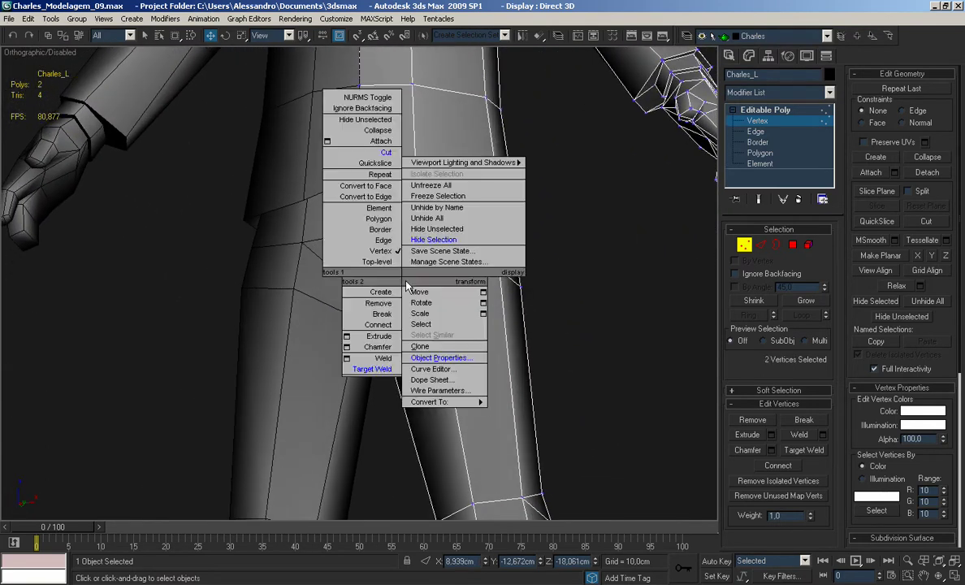
{"action": "left_click", "coordinate": [397, 325]}
{"action": "middle_click_drag", "start_coordinate": [398, 323], "coordinate": [413, 290], "text": "alt"}
{"action": "key", "text": "2"}
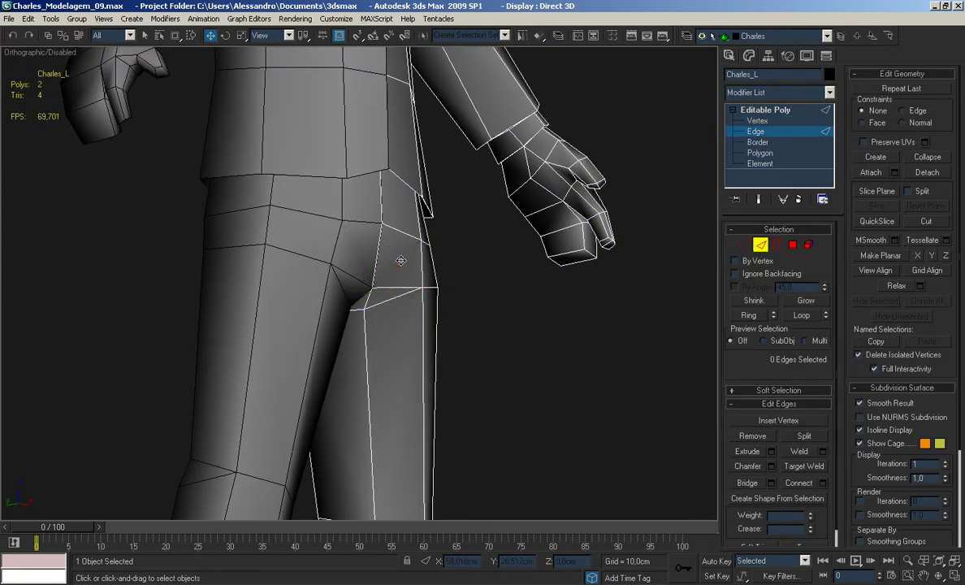
Adjust the centre-line vertex at the front of the pelvis from the side, and leave vertex editing
{"action": "scroll", "coordinate": [407, 266], "scroll_direction": "down", "scroll_amount": 3}
{"action": "middle_click_drag", "start_coordinate": [488, 246], "coordinate": [343, 271], "text": "alt"}
{"action": "key", "text": "1"}
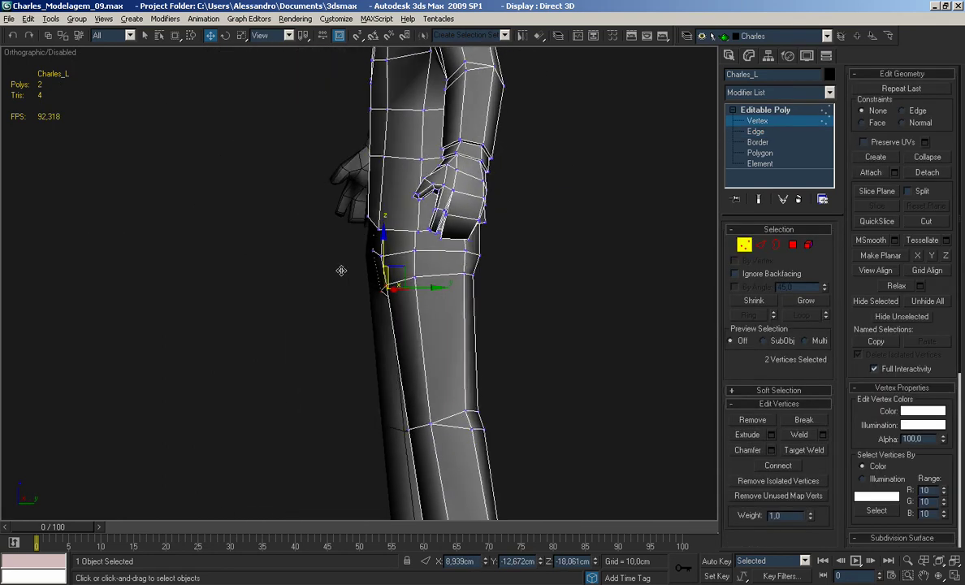
{"action": "scroll", "coordinate": [346, 271], "scroll_direction": "up", "scroll_amount": 3}
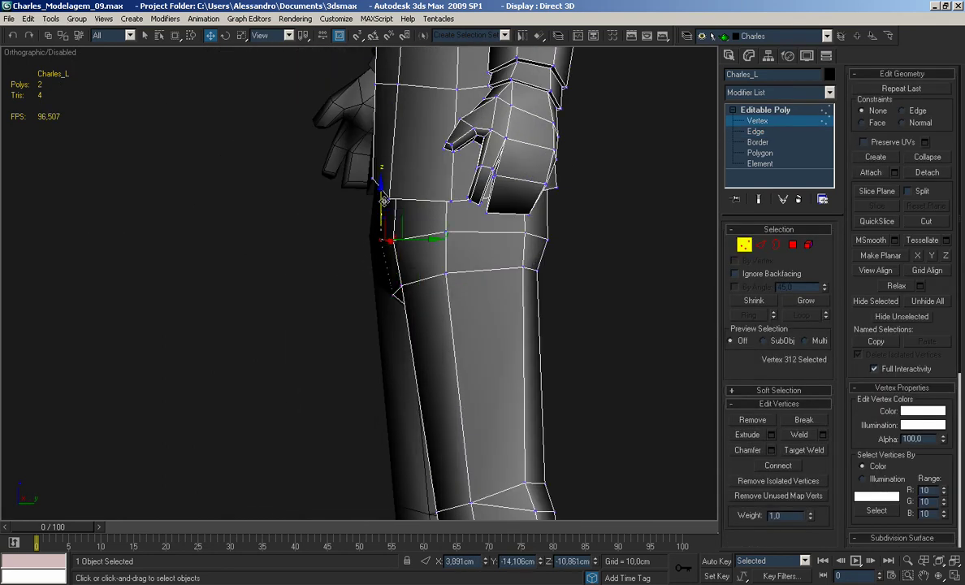
{"action": "scroll", "coordinate": [384, 202], "scroll_direction": "down", "scroll_amount": 3}
{"action": "middle_click_drag", "start_coordinate": [384, 202], "coordinate": [447, 248], "text": "alt"}
{"action": "left_click", "coordinate": [745, 244]}
Examine the smoothing of the whole character from several sides, ending with a close look at the face
{"action": "middle_click_drag", "start_coordinate": [505, 153], "coordinate": [490, 277]}
{"action": "scroll", "coordinate": [504, 271], "scroll_direction": "down", "scroll_amount": 6}
{"action": "scroll", "coordinate": [487, 243], "scroll_direction": "up", "scroll_amount": 5}
{"action": "scroll", "coordinate": [378, 278], "scroll_direction": "down", "scroll_amount": 2}
{"action": "middle_click_drag", "start_coordinate": [418, 267], "coordinate": [552, 254], "text": "alt"}
{"action": "middle_click_drag", "start_coordinate": [635, 255], "coordinate": [569, 249], "text": "alt"}
{"action": "middle_click_drag", "start_coordinate": [413, 205], "coordinate": [463, 361]}
{"action": "scroll", "coordinate": [463, 361], "scroll_direction": "up", "scroll_amount": 7}
{"action": "middle_click_drag", "start_coordinate": [569, 345], "coordinate": [470, 297]}
{"action": "scroll", "coordinate": [496, 355], "scroll_direction": "up", "scroll_amount": 3}
With edges shown, adjust the cheek vertices beside the nose and the mouth
{"action": "key", "text": "F4"}
{"action": "scroll", "coordinate": [420, 331], "scroll_direction": "up", "scroll_amount": 2}
{"action": "key", "text": "1"}
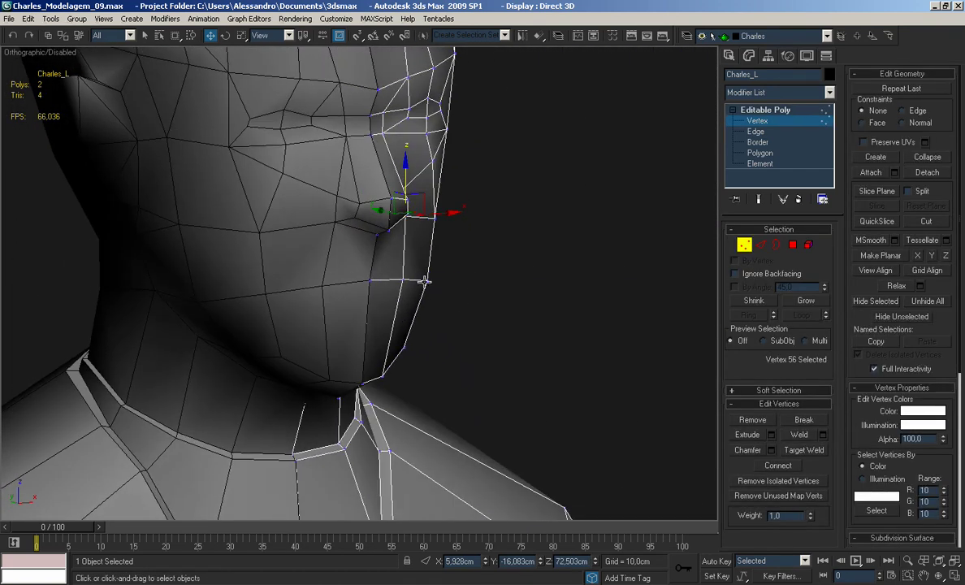
{"action": "middle_click_drag", "start_coordinate": [525, 232], "coordinate": [392, 229], "text": "alt"}
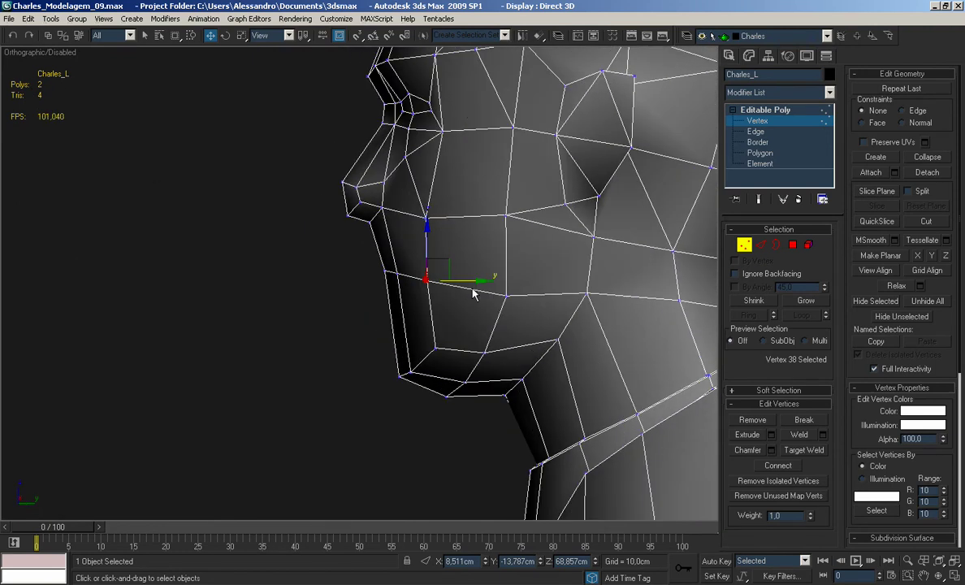
{"action": "middle_click_drag", "start_coordinate": [464, 278], "coordinate": [564, 394], "text": "alt"}
Use Turn on the triangulation diagonals of the lower face, check the shading without edges, and leave edge editing
{"action": "key", "text": "2"}
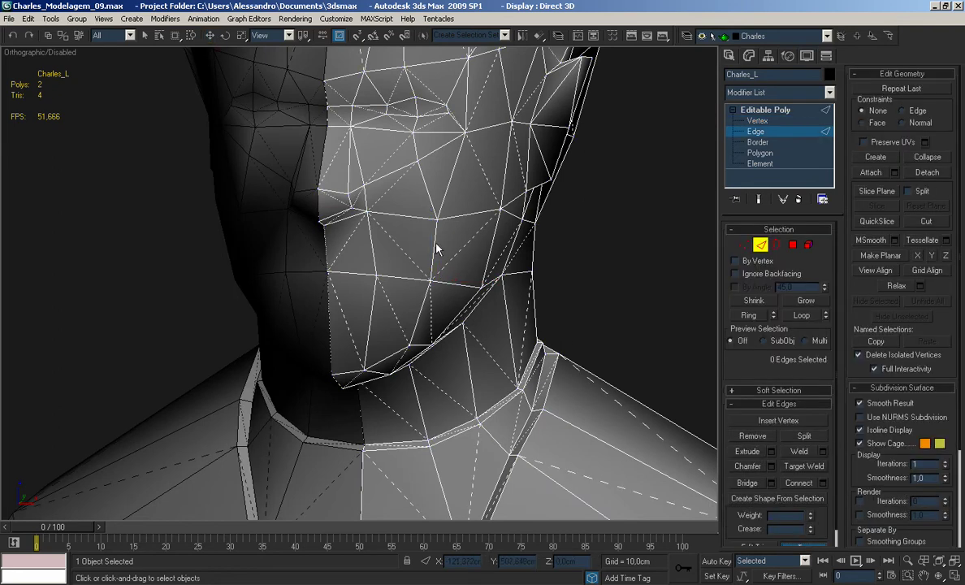
{"action": "middle_click_drag", "start_coordinate": [387, 255], "coordinate": [457, 246], "text": "alt"}
{"action": "key", "text": "F4"}
{"action": "scroll", "coordinate": [449, 258], "scroll_direction": "down", "scroll_amount": 5}
{"action": "key", "text": "f"}
{"action": "scroll", "coordinate": [457, 246], "scroll_direction": "up", "scroll_amount": 4}
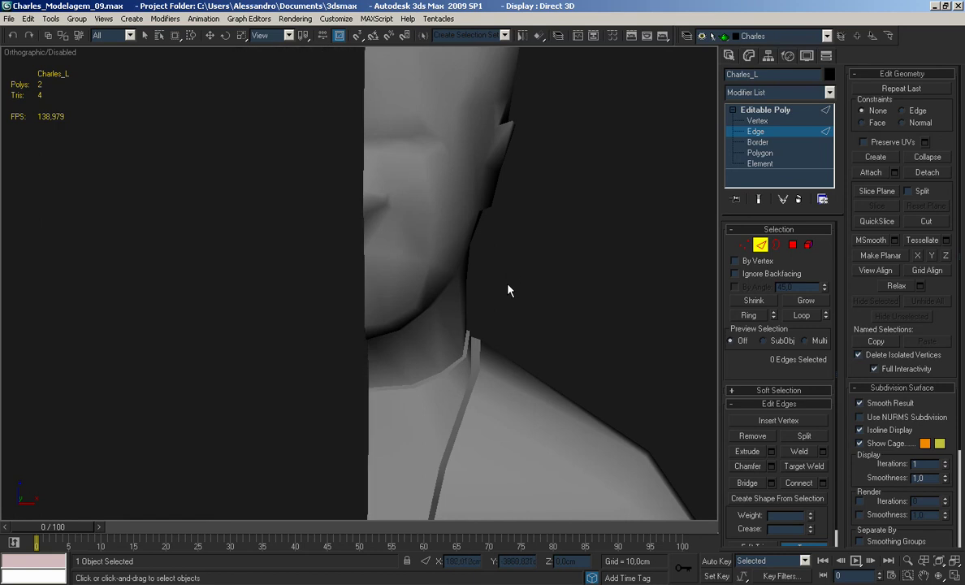
{"action": "middle_click_drag", "start_coordinate": [511, 270], "coordinate": [522, 268], "text": "alt"}
{"action": "left_click", "coordinate": [760, 246]}
Deselect the character and examine its full-body shading in the front view
{"action": "scroll", "coordinate": [443, 289], "scroll_direction": "down", "scroll_amount": 5}
{"action": "mouse_move", "coordinate": [392, 284]}
{"action": "middle_mouse_down", "text": "alt"}
{"action": "mouse_move", "coordinate": [447, 282]}
{"action": "mouse_move", "coordinate": [392, 283]}
{"action": "middle_mouse_up", "text": "alt"}
{"action": "scroll", "coordinate": [394, 286], "scroll_direction": "down", "scroll_amount": 5}
{"action": "middle_click_drag", "start_coordinate": [425, 351], "coordinate": [400, 256]}
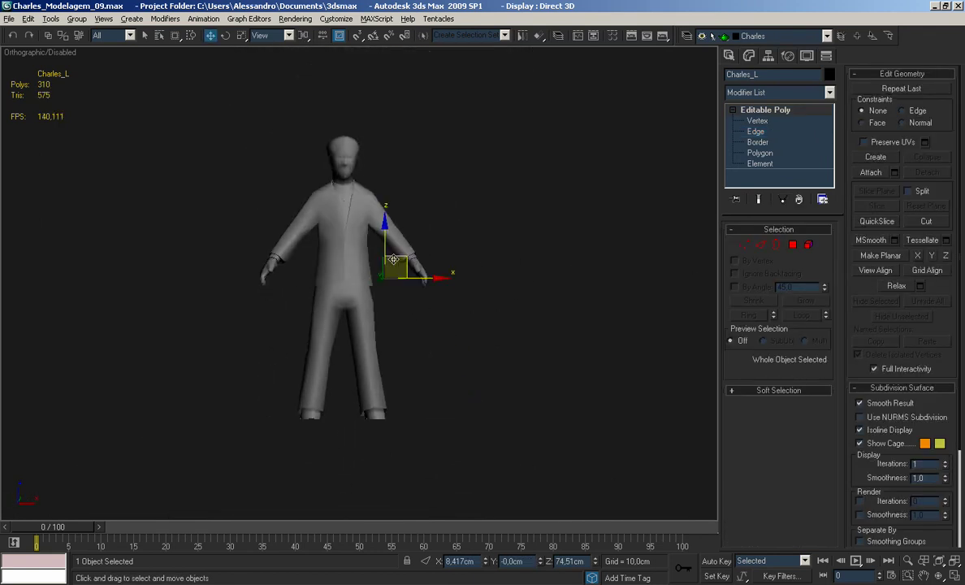
{"action": "left_click", "coordinate": [487, 222]}
{"action": "key", "text": "f"}
{"action": "scroll", "coordinate": [488, 225], "scroll_direction": "up", "scroll_amount": 2}
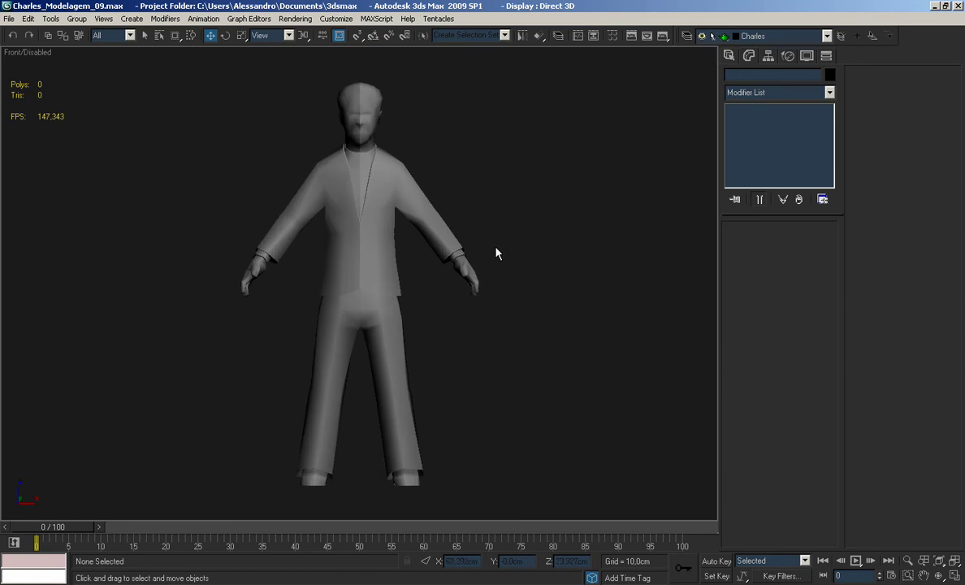
Save the scene as the next incremental version, Charles_Modelagem_10, in the Meshes folder
{"action": "left_click", "coordinate": [8, 19]}
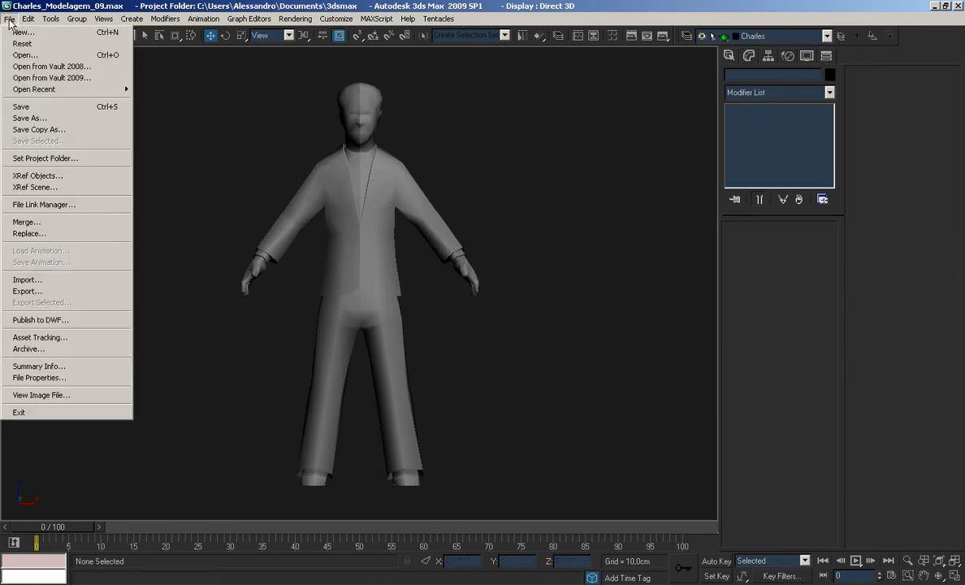
{"action": "left_click", "coordinate": [25, 119]}
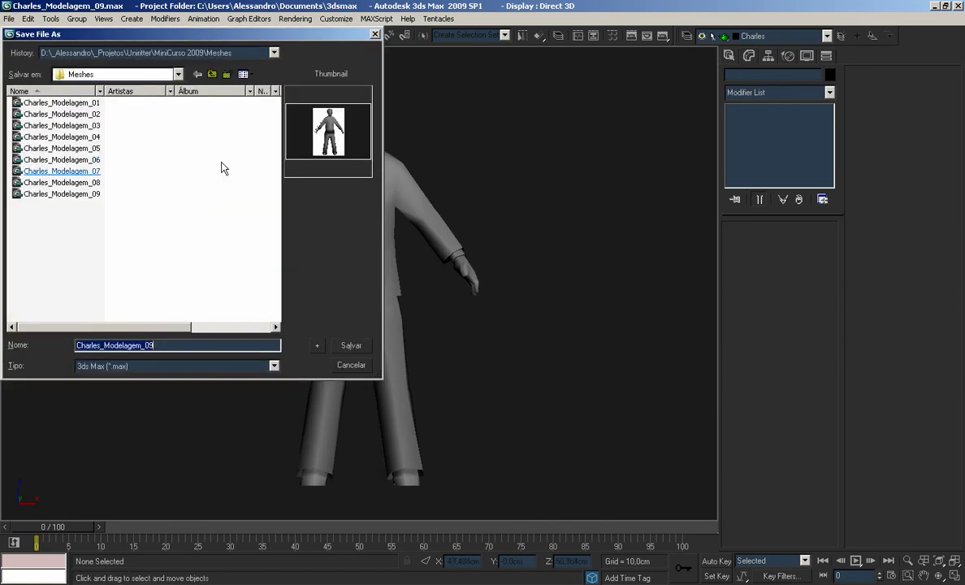
{"action": "left_click", "coordinate": [318, 346]}
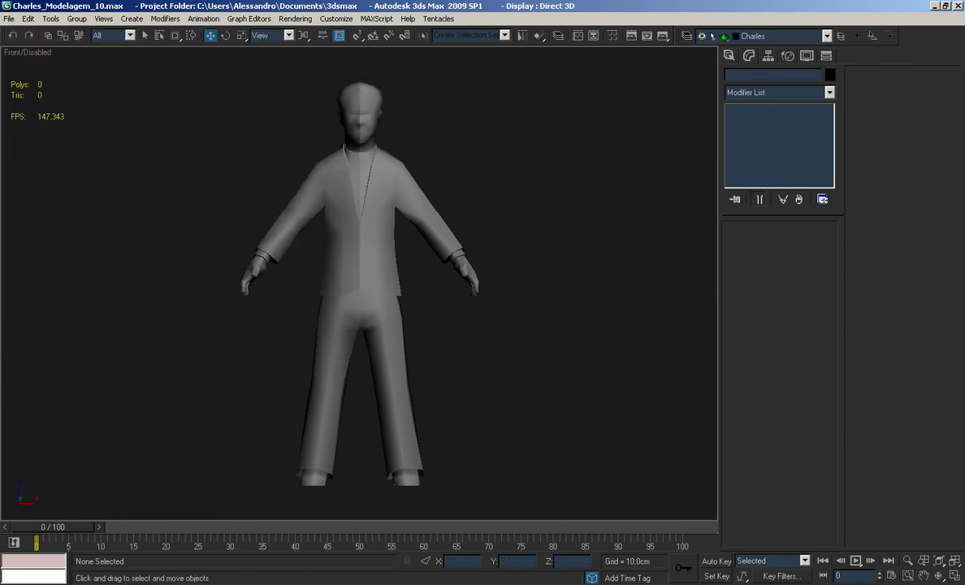